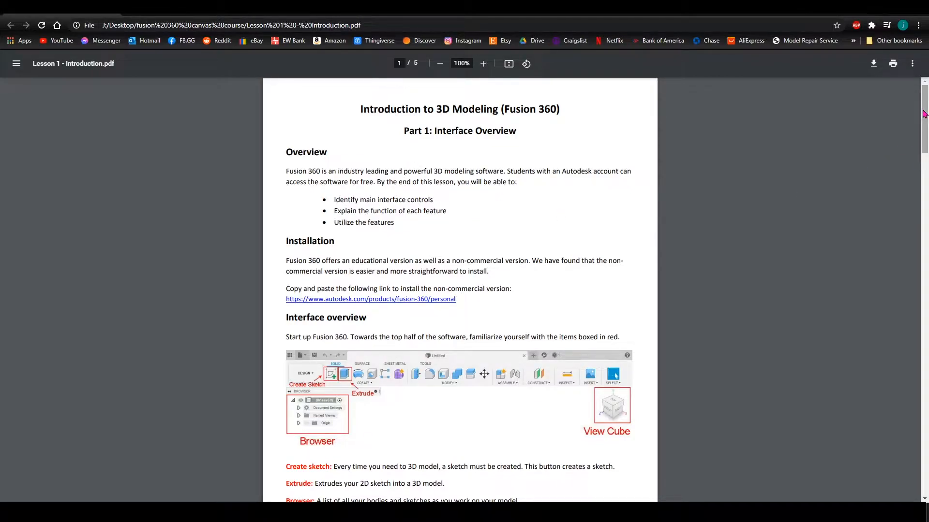
mouse_move(924, 113)
mouse_down()
mouse_move(925, 245)
mouse_move(894, 417)
mouse_move(895, 488)
mouse_move(922, 201)
mouse_move(908, 97)
mouse_up()
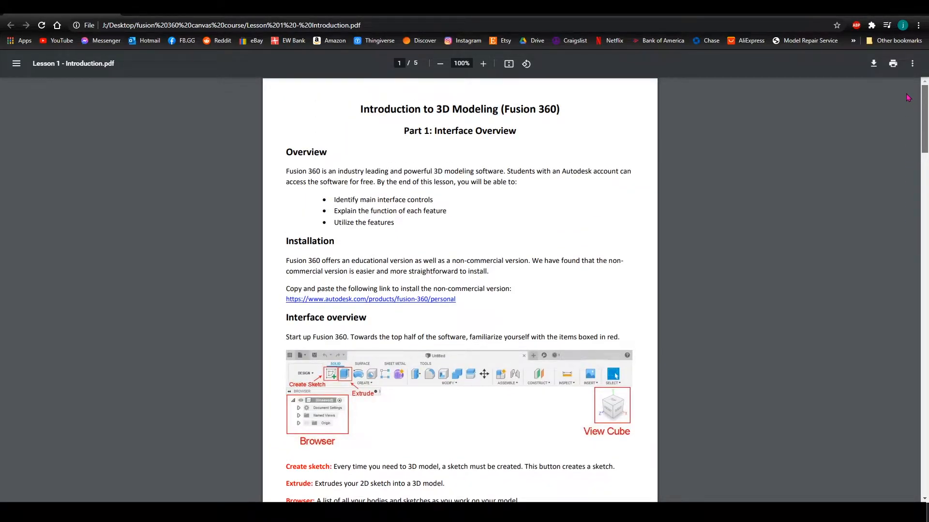
drag(908, 101, 878, 434)
key(Home)
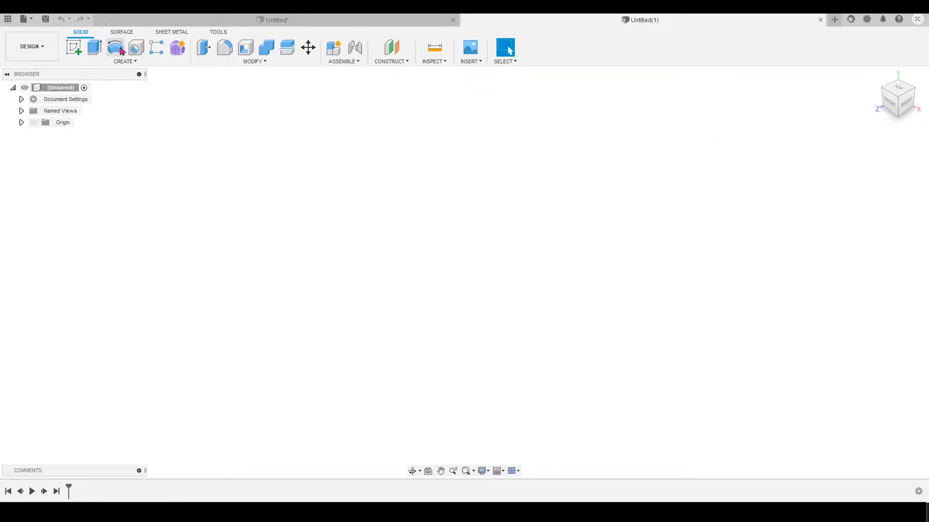
Step: Start a sketch on the horizontal plane and draw a rectangle about 50 by 45 mm around the origin
click(77, 53)
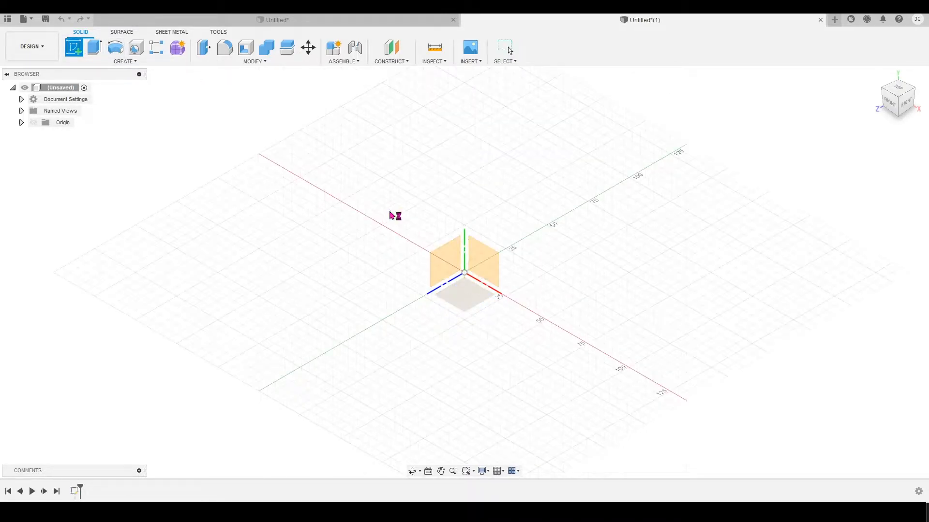
click(429, 250)
click(94, 47)
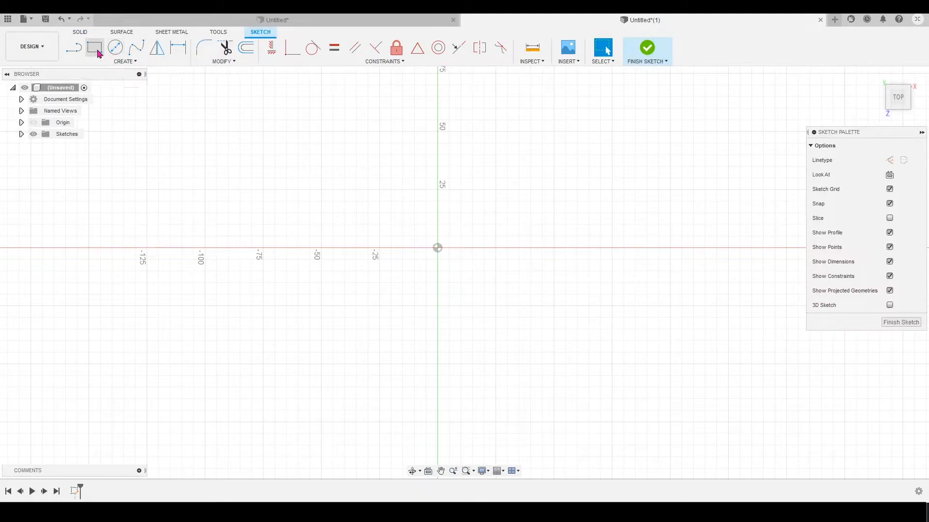
click(379, 189)
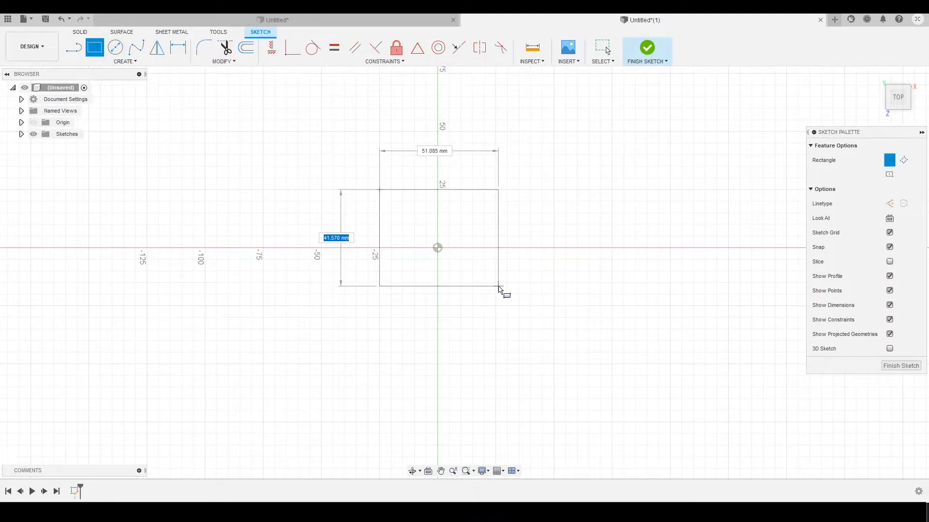
key(Tab)
key(Tab)
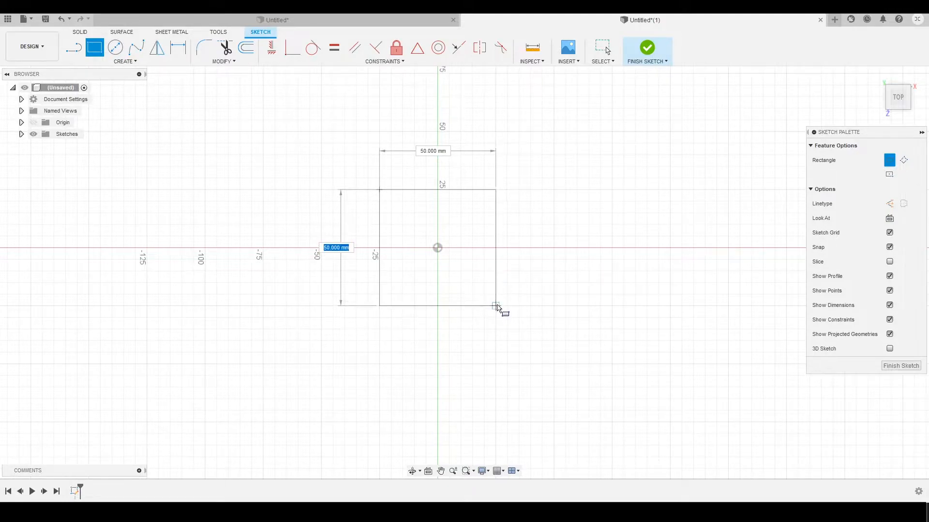
click(497, 295)
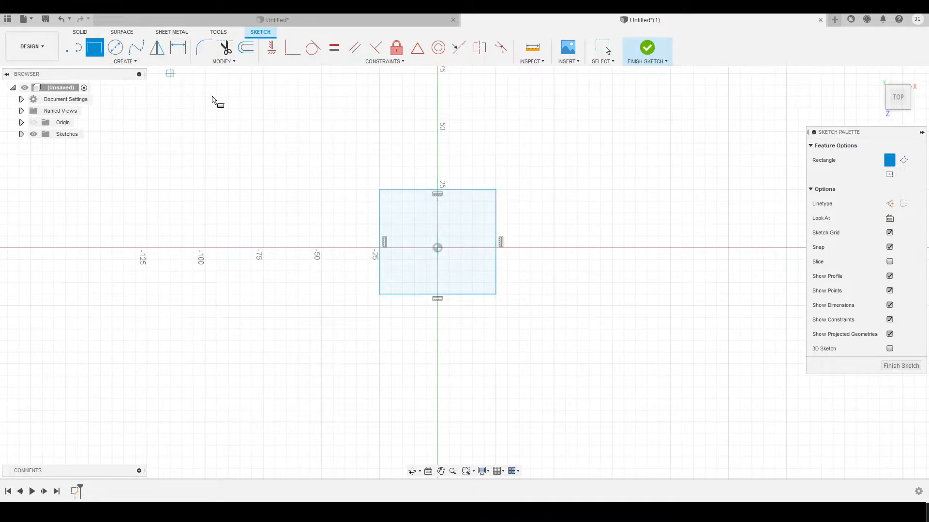
Step: Extrude the rectangle profile 40 mm upward as a new body
mouse_move(346, 238)
shift+middle_down()
mouse_move(349, 183)
mouse_move(325, 197)
shift+middle_up()
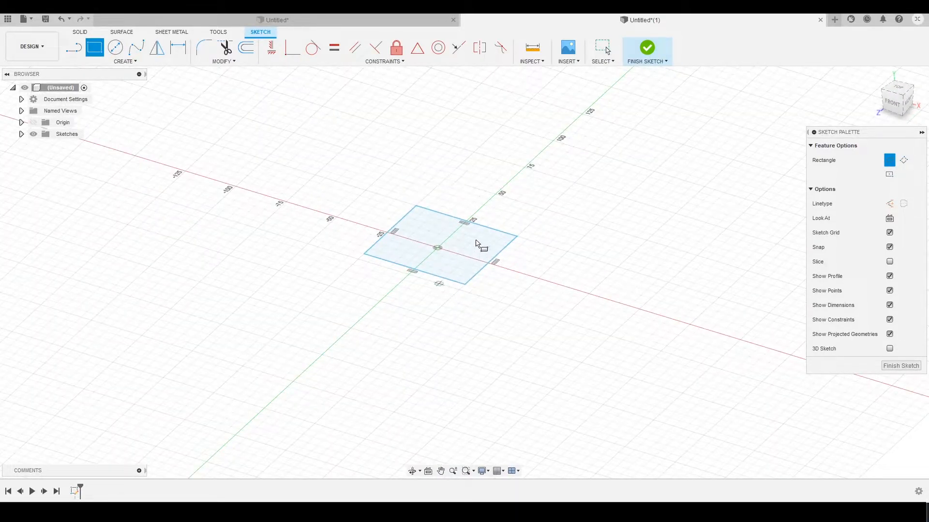
click(81, 32)
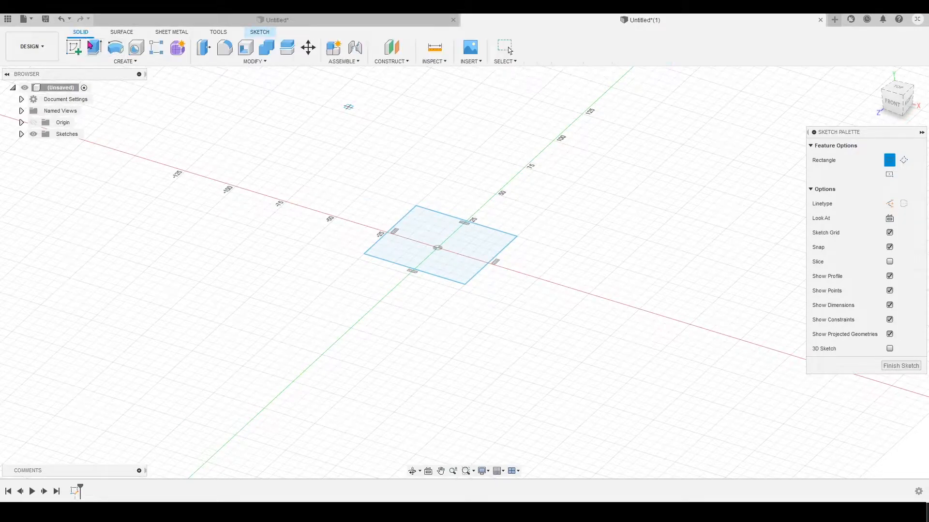
click(94, 46)
drag(439, 236, 440, 157)
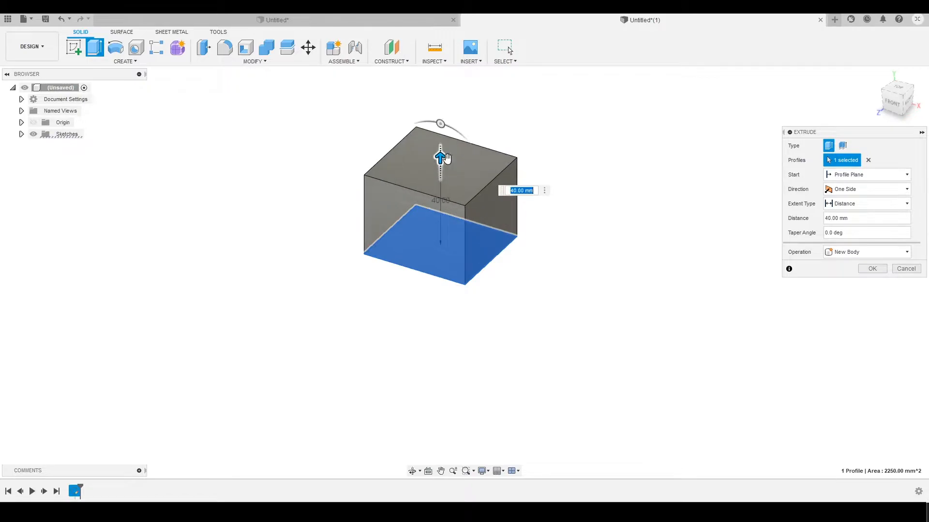
click(872, 268)
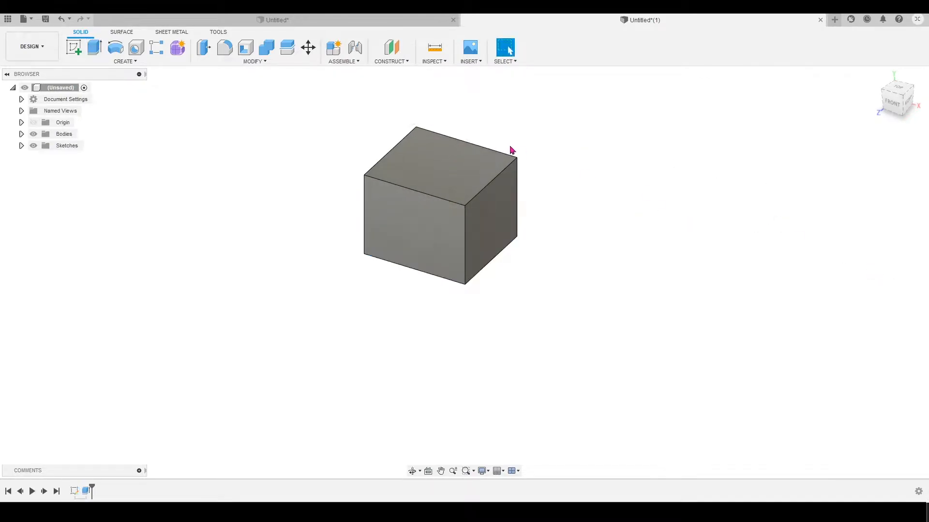
Step: Undo the box's extrusion and its rectangle sketch to return to an empty design
shift+middle_drag(556, 170, 160, 59)
click(112, 34)
click(82, 35)
shift+middle_drag(554, 220, 535, 183)
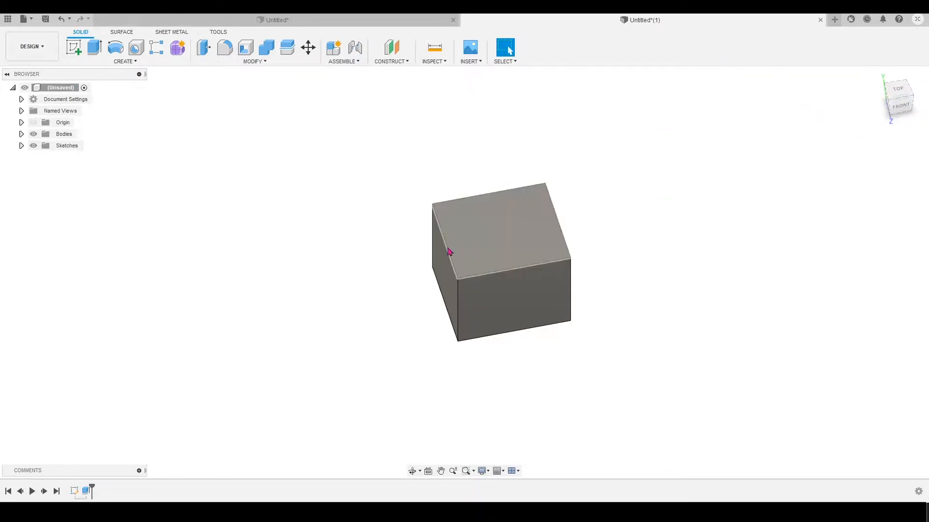
key(ctrl+z)
key(ctrl+z)
key(ctrl+z)
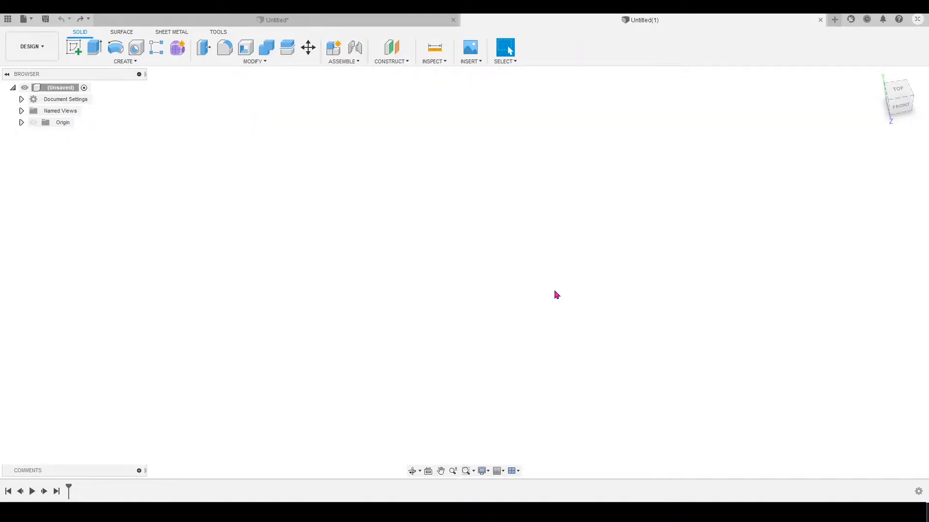
Step: Start a new sketch on the horizontal origin plane
click(77, 55)
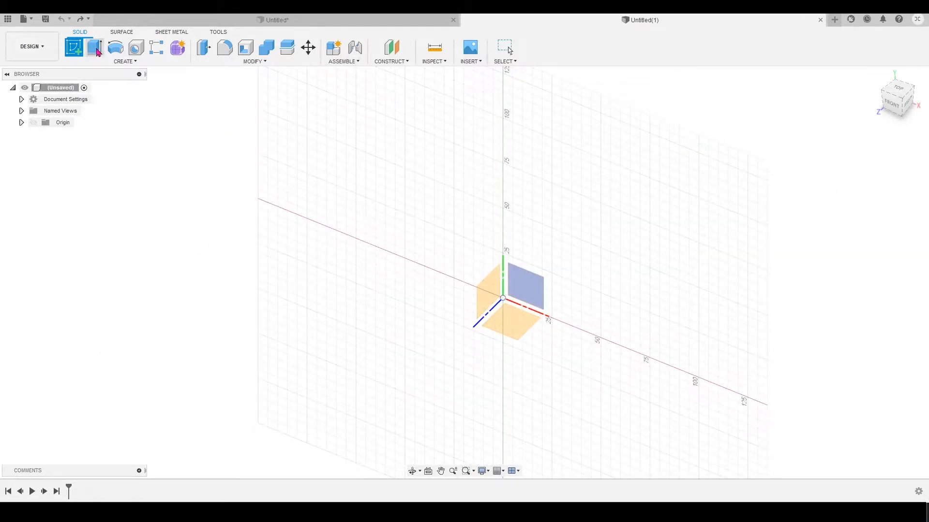
click(95, 50)
click(78, 49)
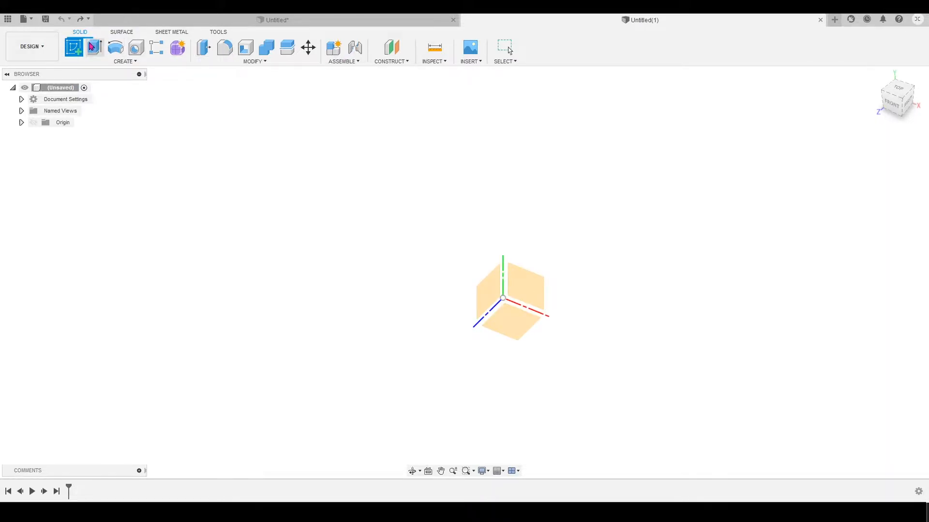
click(95, 47)
click(79, 49)
click(94, 47)
click(78, 49)
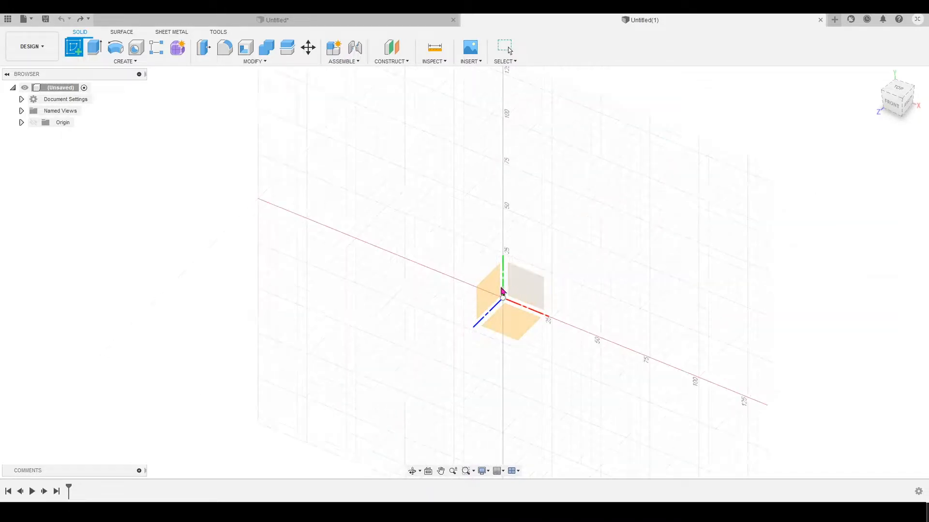
scroll(584, 344, up, 4)
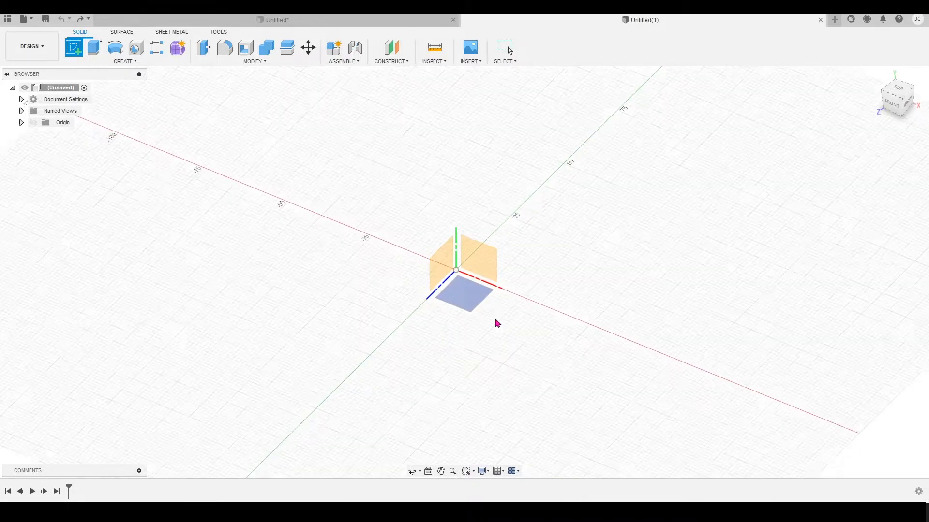
scroll(482, 297, down, 1)
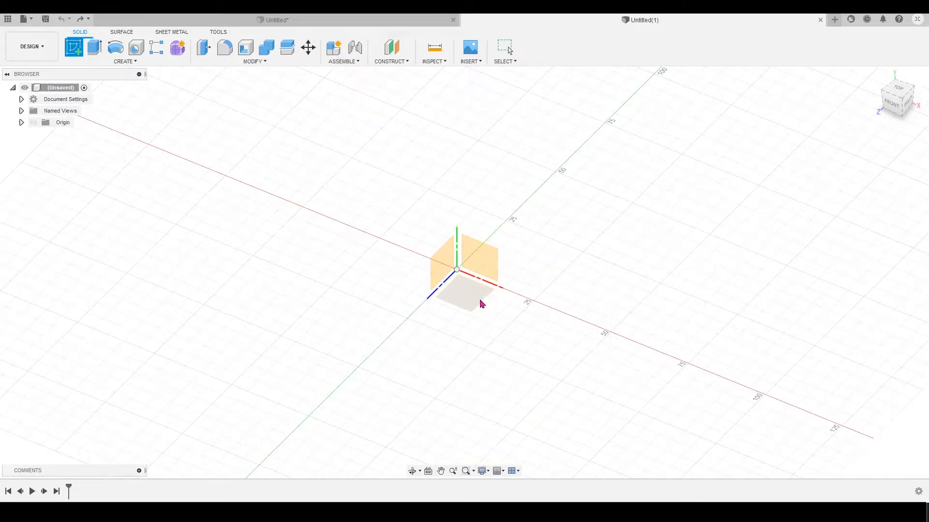
click(466, 292)
click(472, 295)
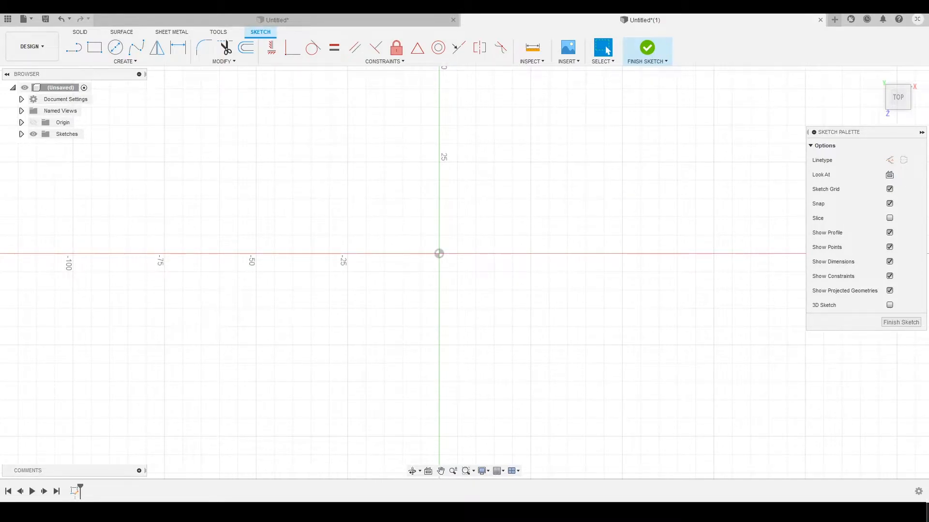
click(97, 47)
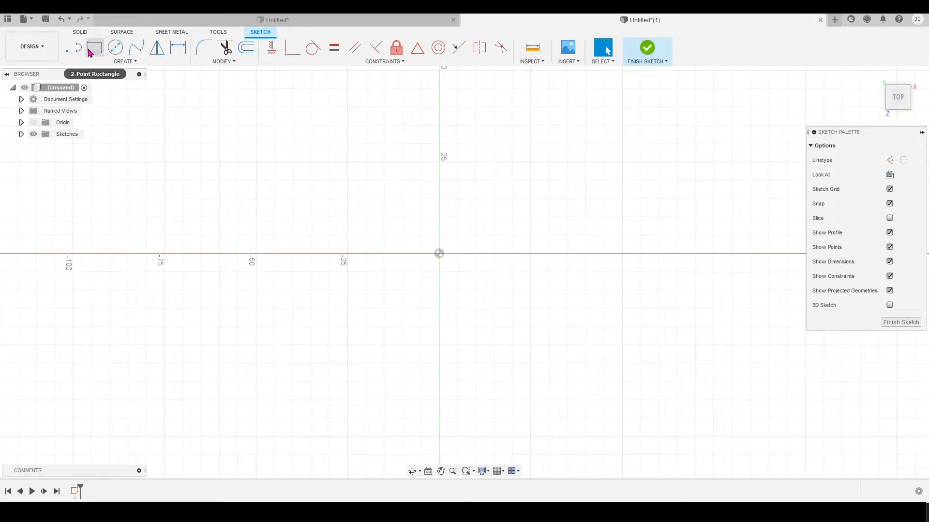
click(76, 52)
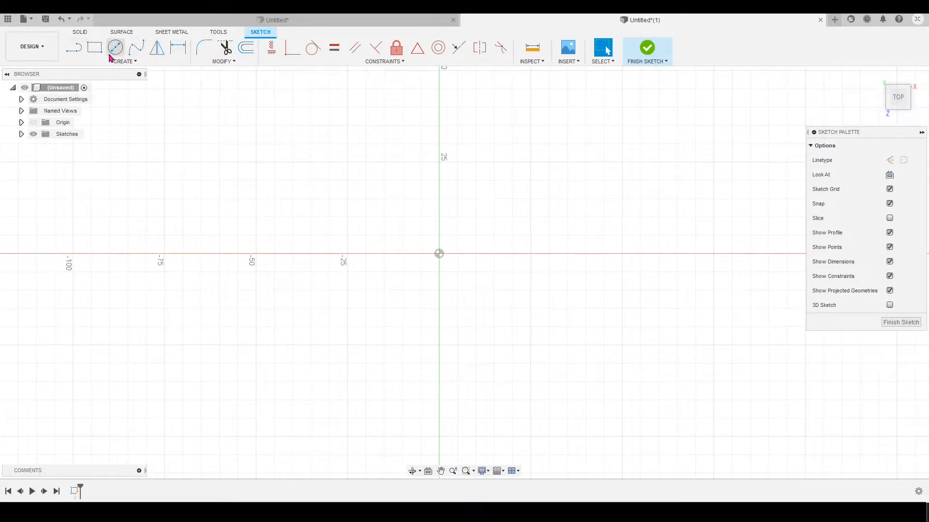
click(177, 51)
Step: Draw a vertical line 15 mm long in the sketch quadrant left of and above the origin
click(77, 51)
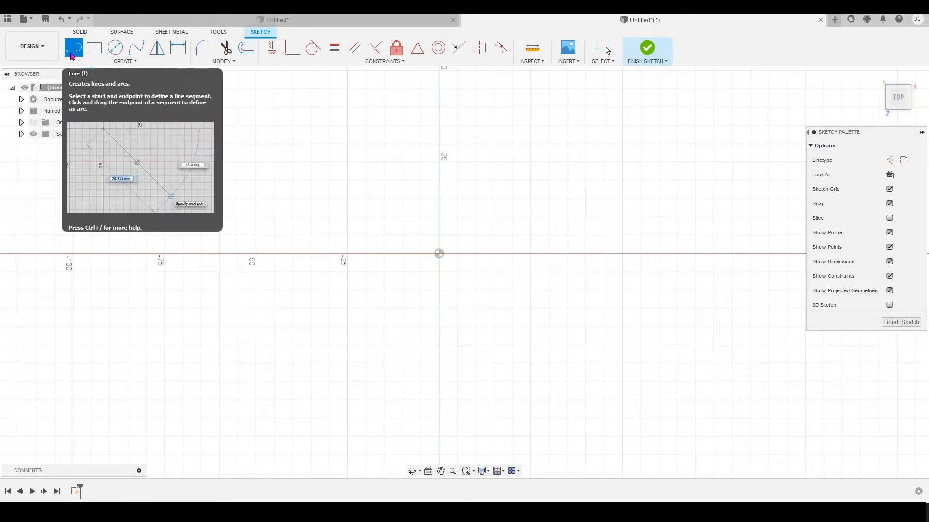
click(73, 54)
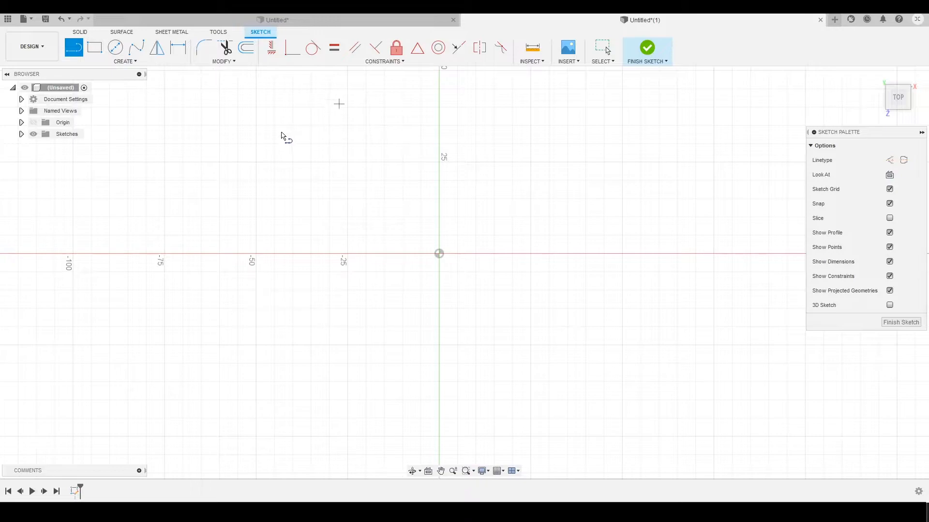
click(274, 127)
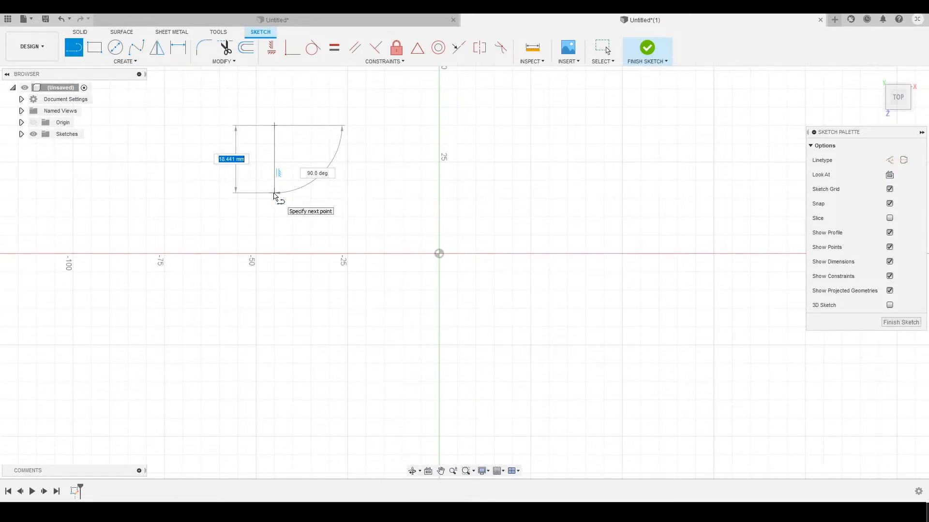
text(5)
key(Tab)
key(Escape)
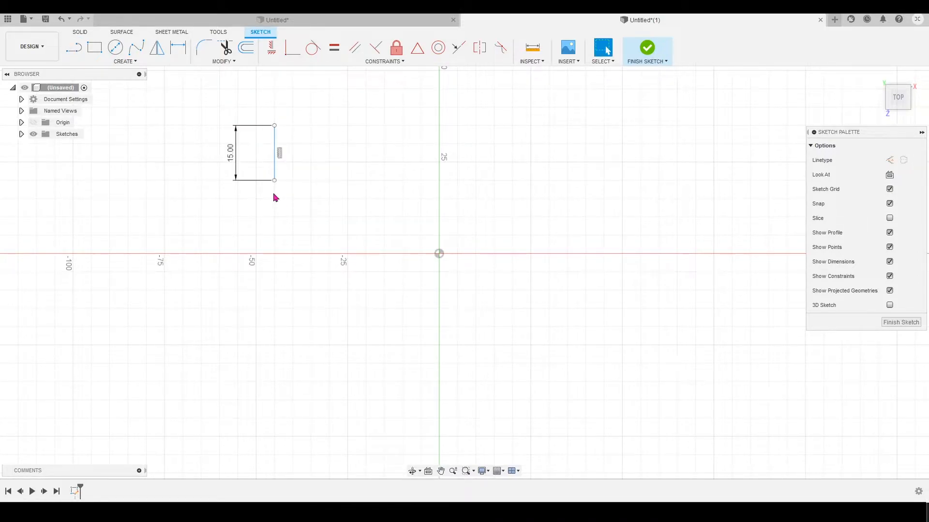
Step: Draw connected perpendicular lines from the 15 mm line's lower end to close an inverted L-shaped profile about 32 mm wide and 44 mm tall
click(74, 47)
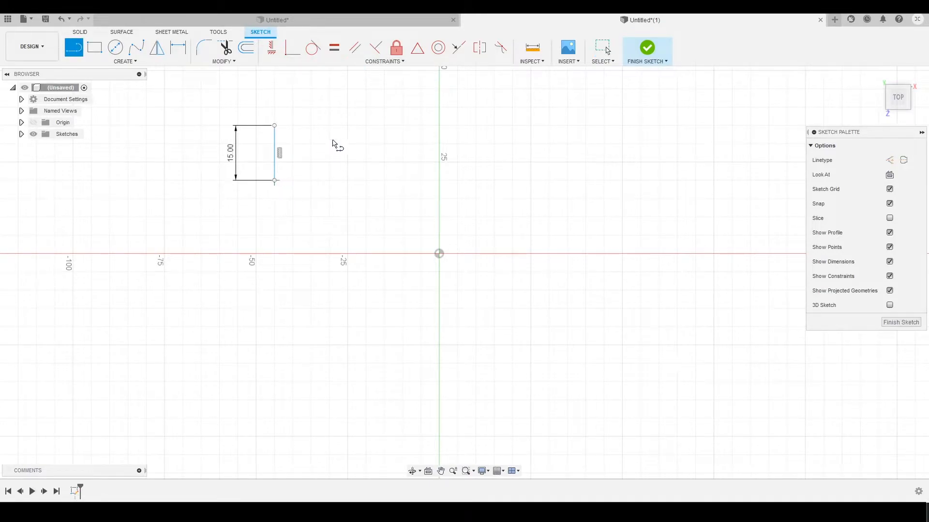
click(331, 181)
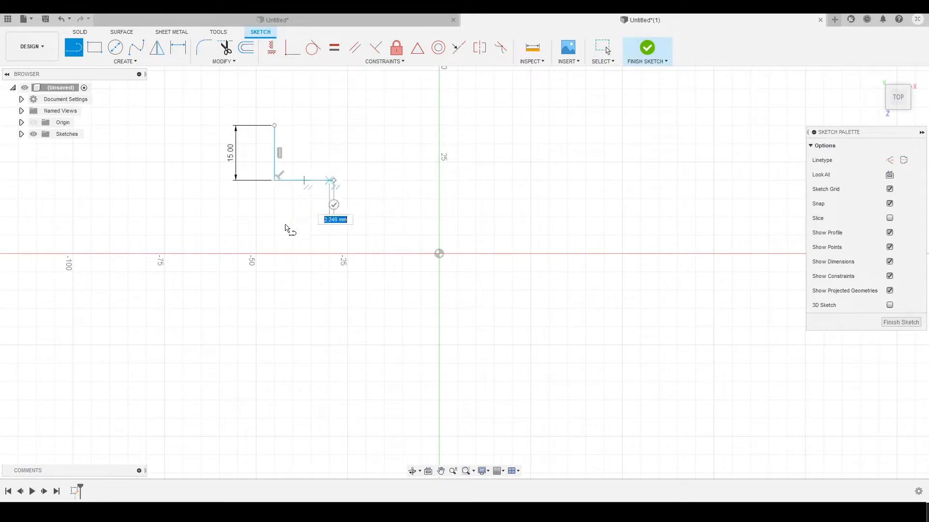
click(334, 285)
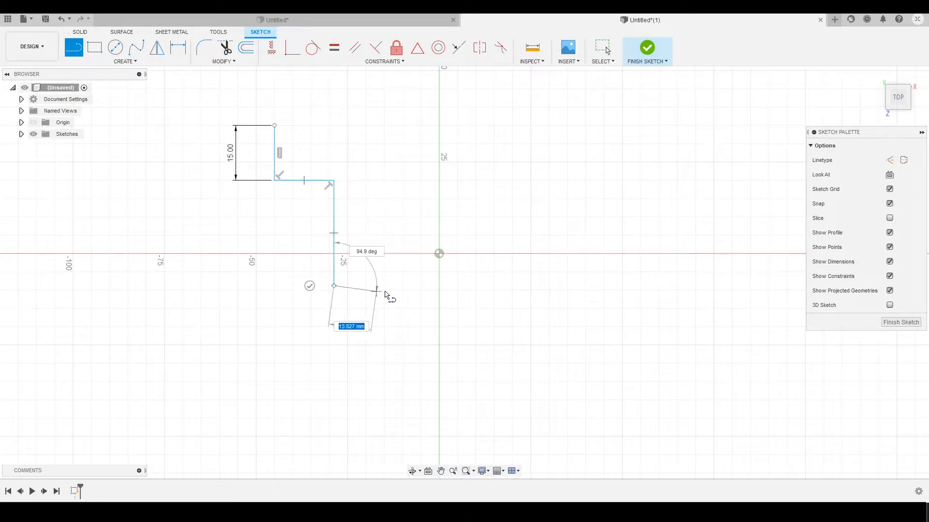
click(391, 287)
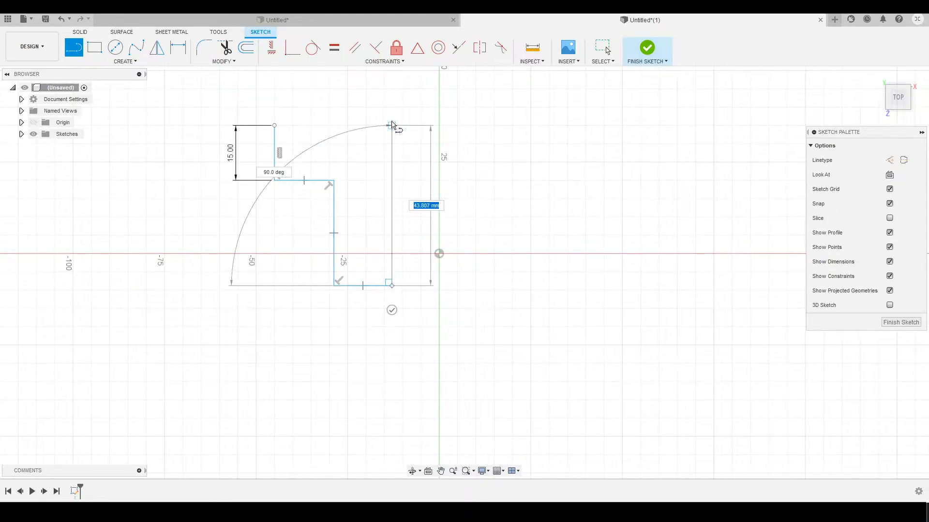
click(392, 128)
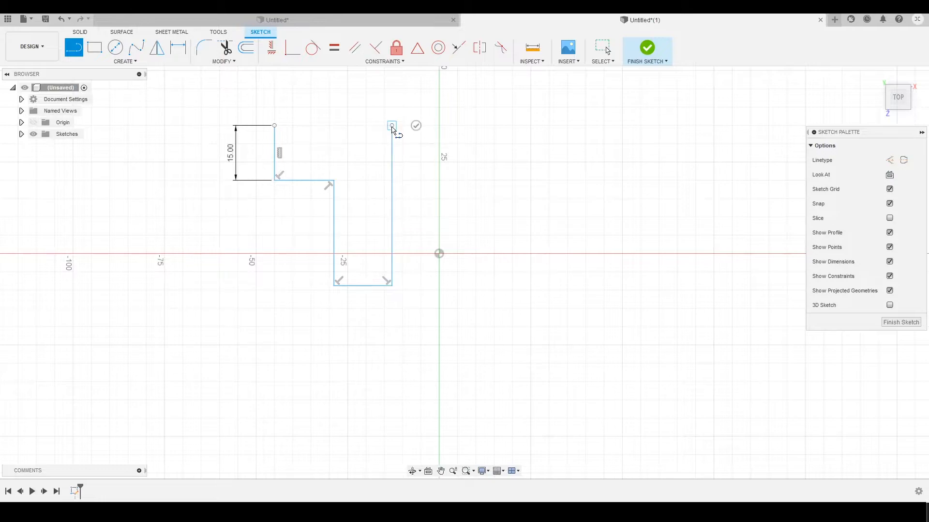
click(274, 127)
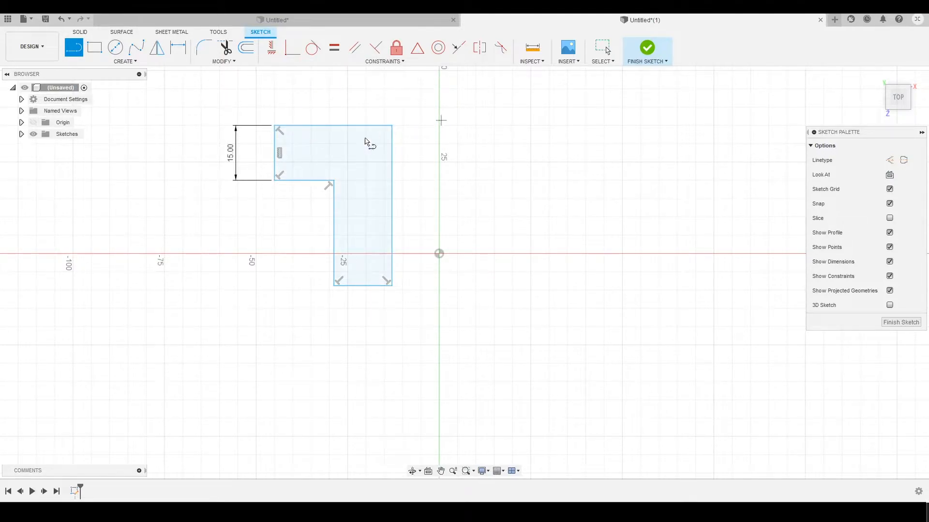
Step: Undo the L-shaped profile's closing top line and redraw it between the two open upper endpoints
middle_drag(362, 155, 390, 186)
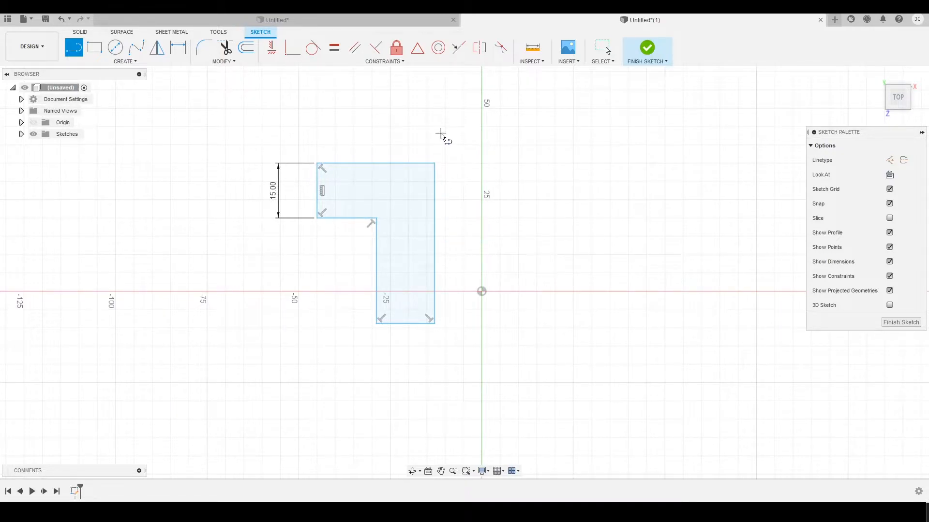
key(Escape)
key(ctrl+z)
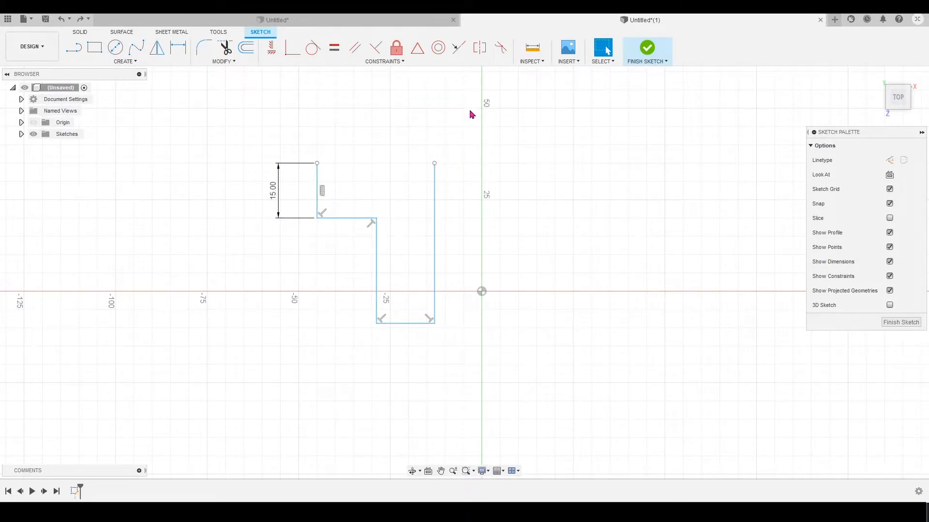
click(74, 47)
click(434, 164)
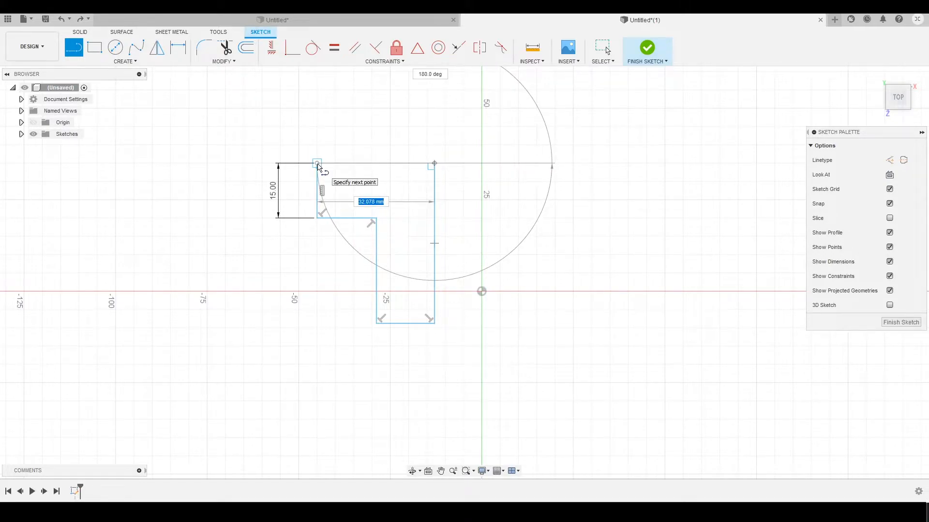
click(317, 164)
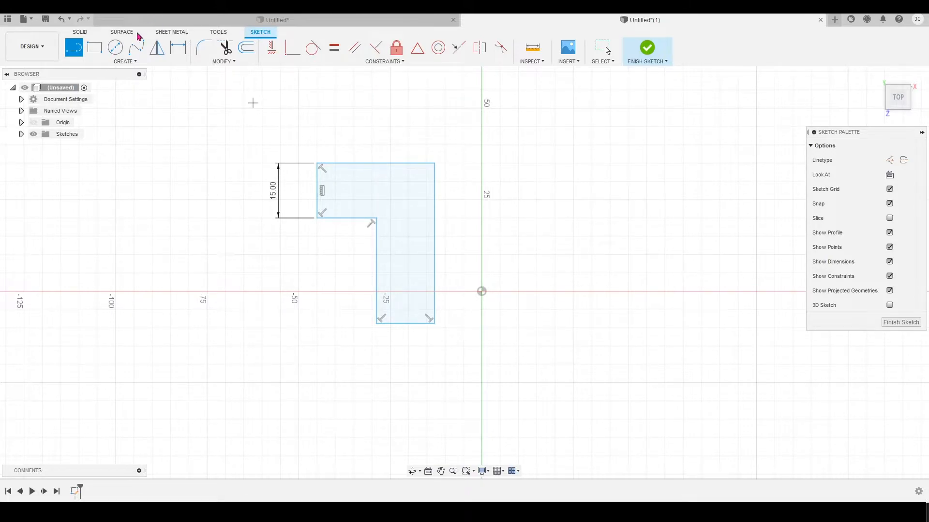
Step: Extrude the L-shaped profile upward from its sketch plane as a new body, clearing and reselecting the profile before setting the distance
click(80, 32)
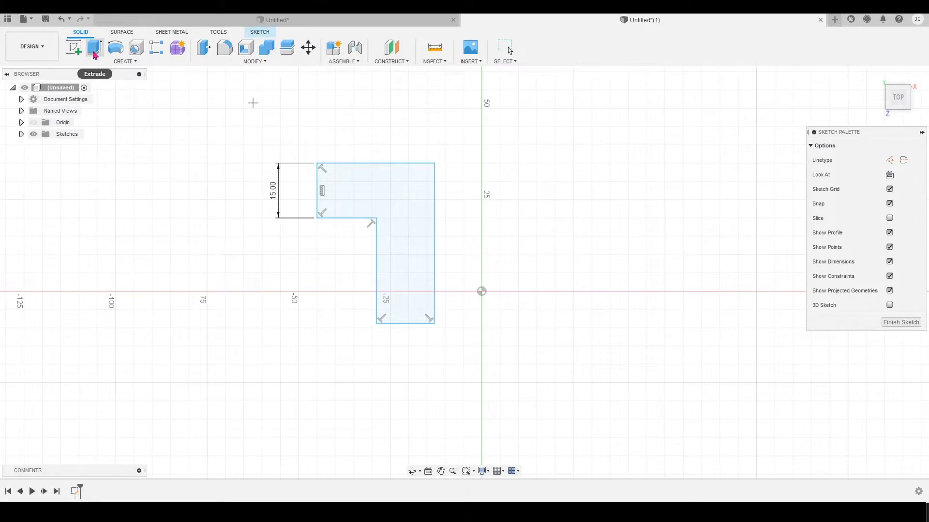
click(94, 48)
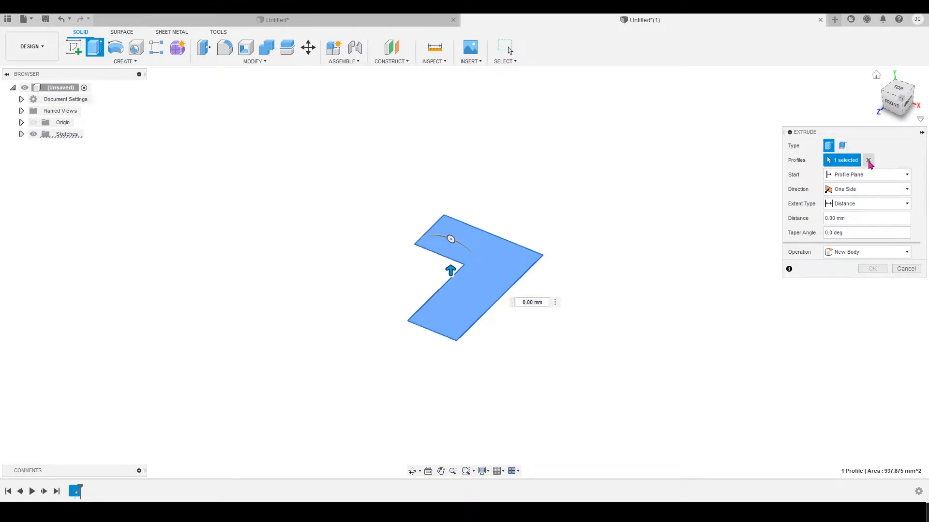
click(869, 161)
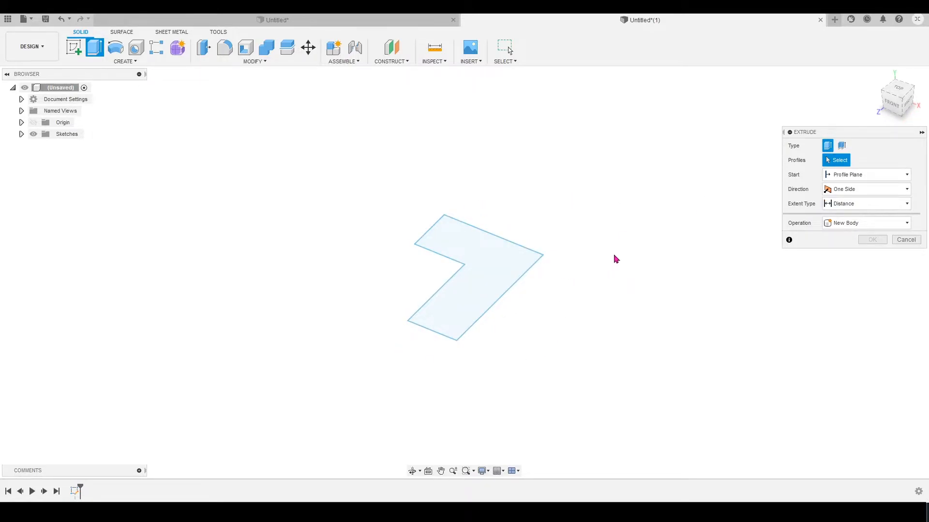
click(472, 303)
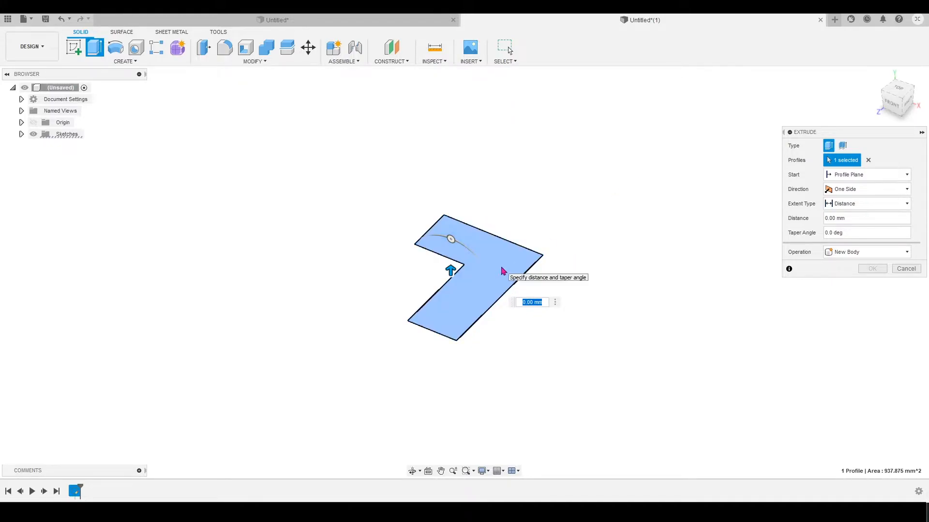
click(493, 276)
click(503, 278)
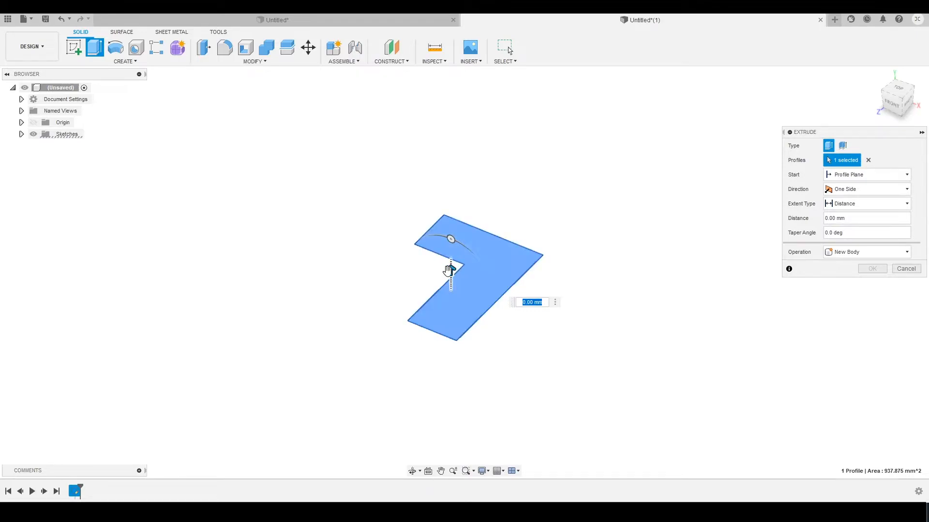
drag(449, 270, 450, 212)
click(531, 245)
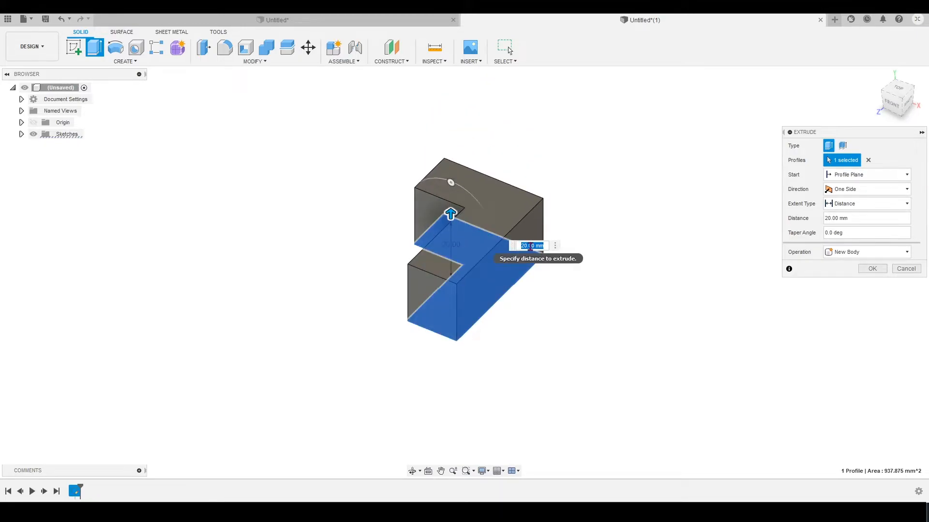
click(524, 246)
double_click(523, 245)
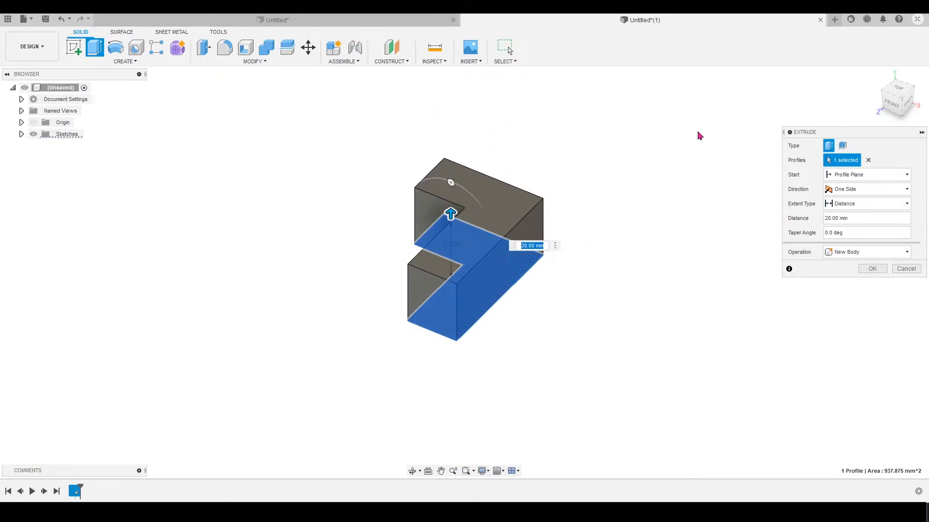
key(Return)
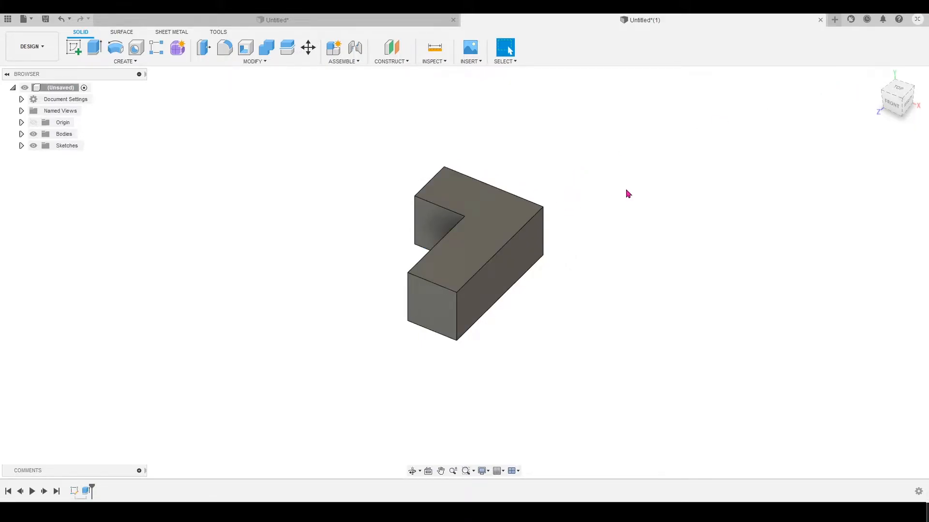
Step: Undo the extrusion and extrude the L-shaped profile again by 17 mm as a new body
key(ctrl+z)
key(shift+F5)
click(80, 32)
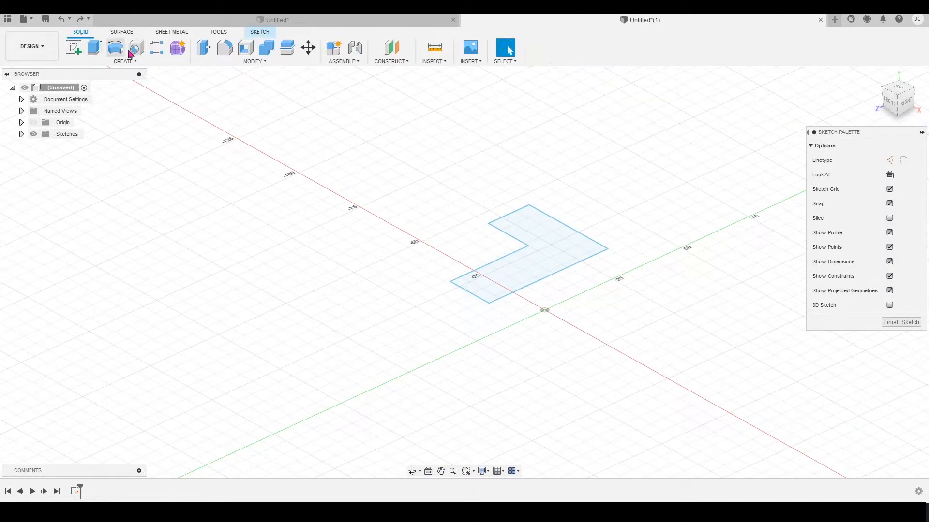
click(95, 47)
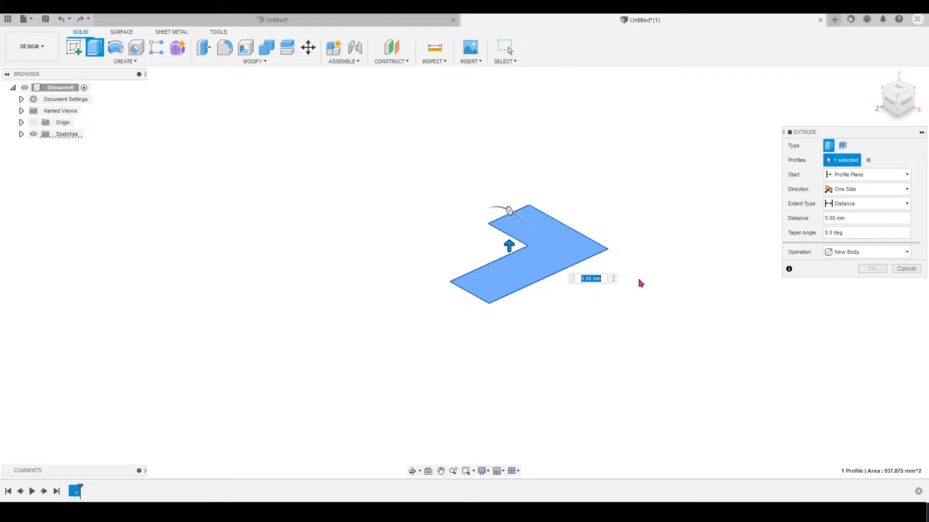
text(17)
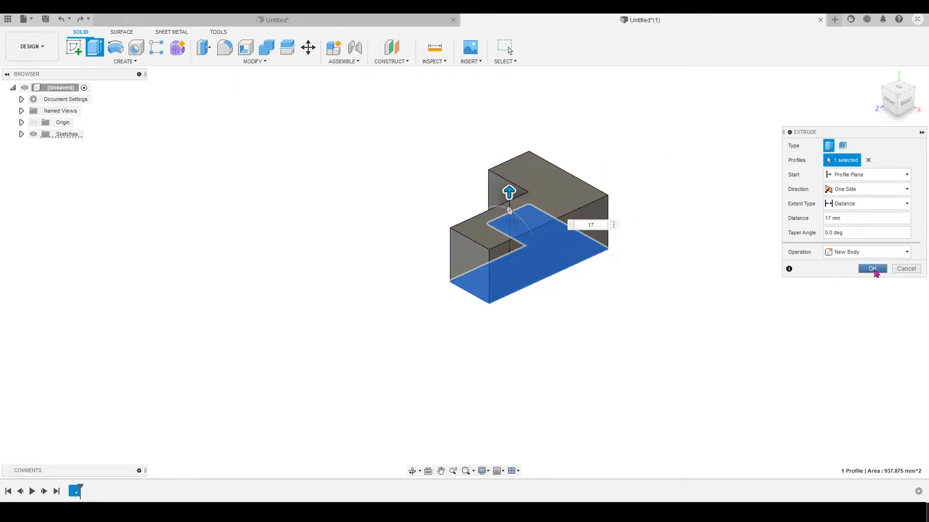
click(872, 269)
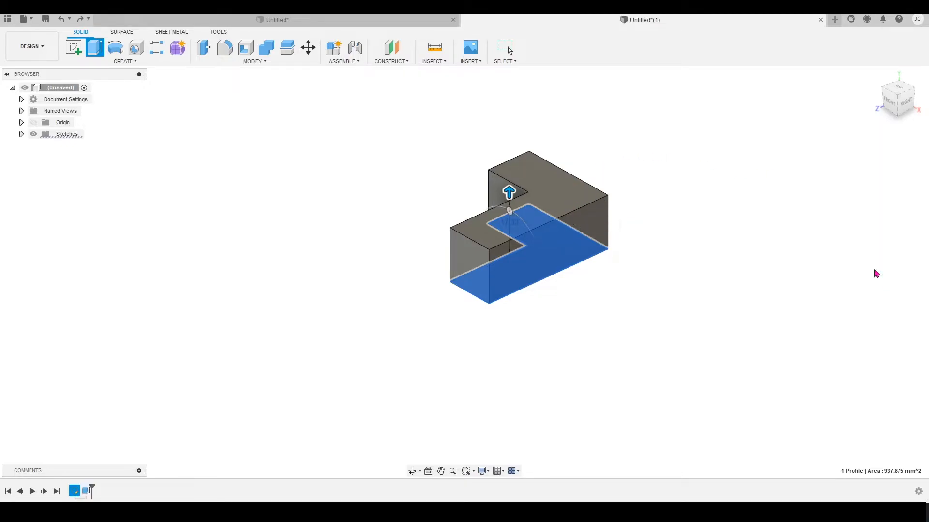
Step: Examine the extruded L-shaped body from several sides, including its top face and lower edges
shift+middle_drag(549, 209, 476, 225)
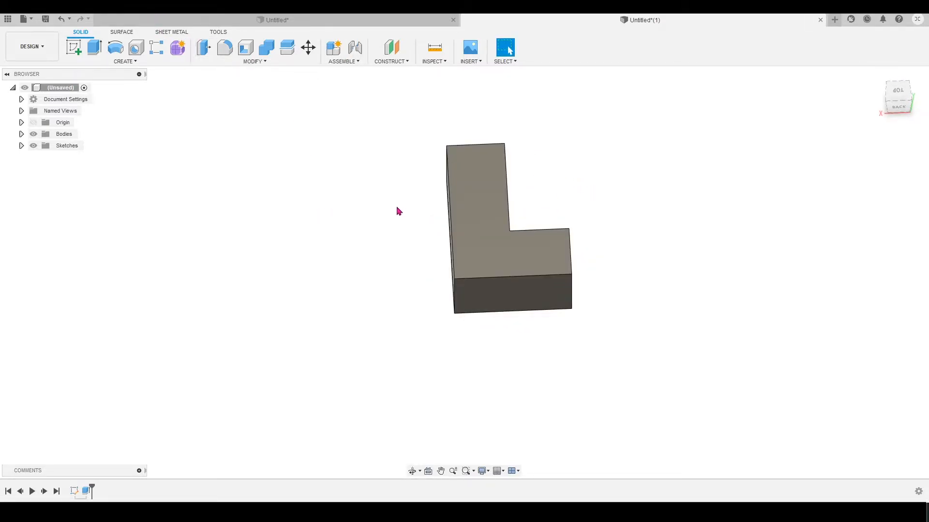
shift+middle_drag(361, 216, 379, 213)
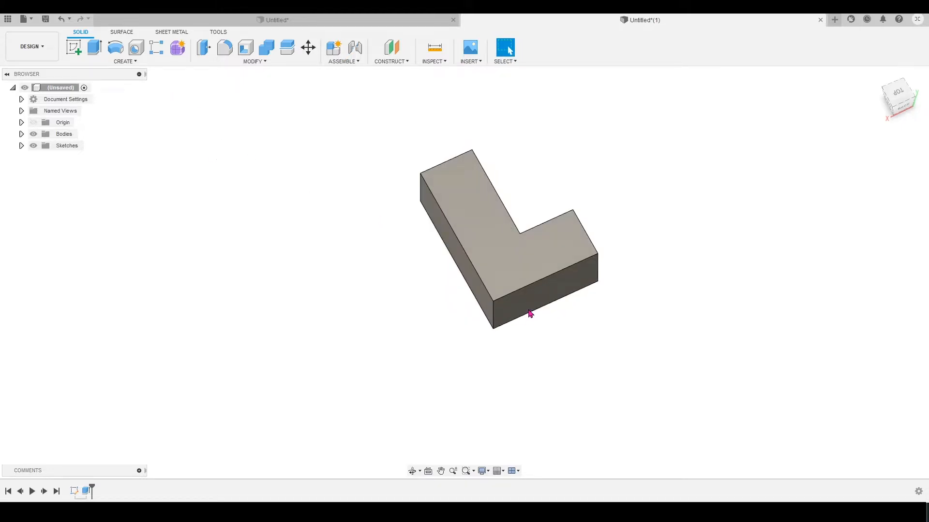
click(482, 290)
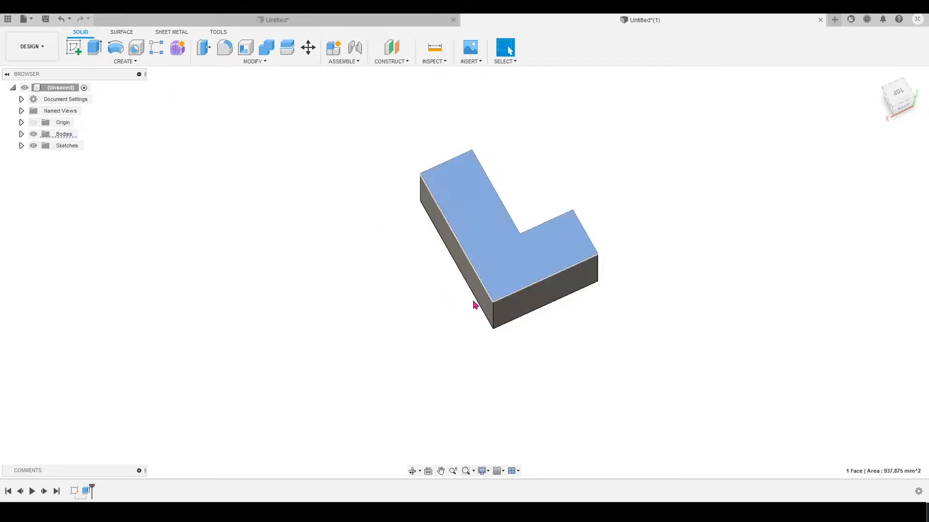
click(493, 313)
click(530, 310)
click(489, 342)
shift+middle_drag(473, 315, 458, 290)
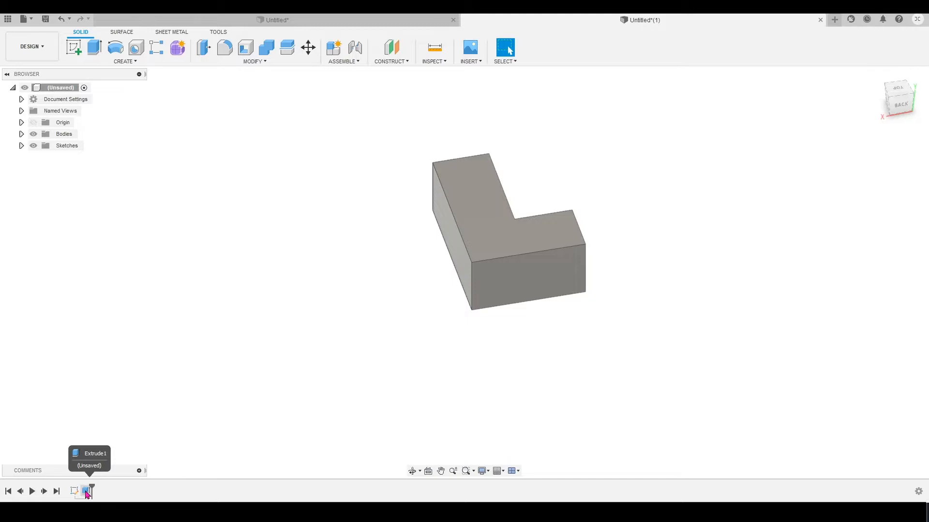
click(508, 234)
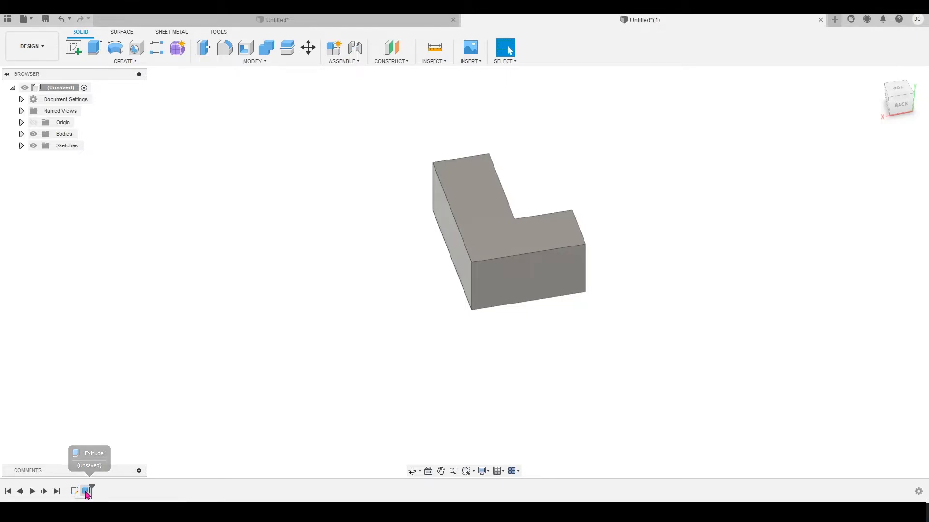
Step: Edit the existing extrude feature and set its distance to 30 mm
right_click(87, 493)
click(67, 431)
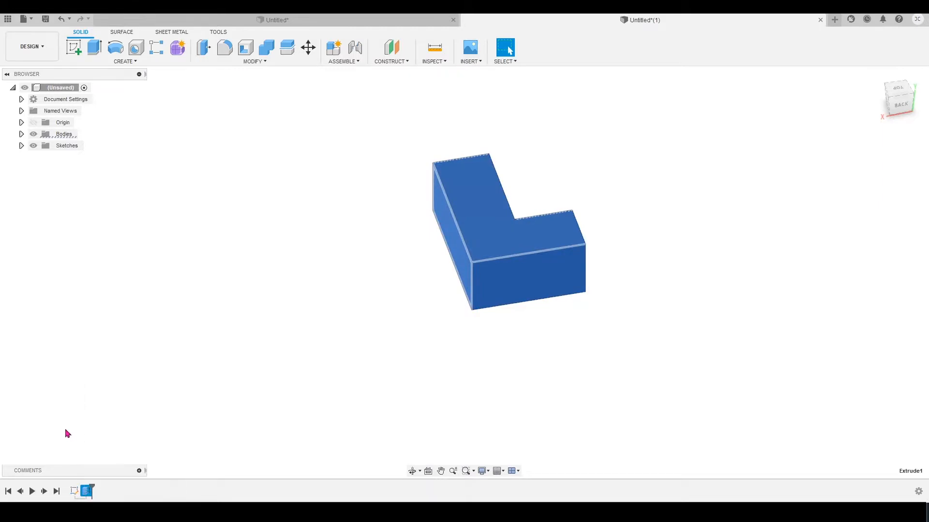
right_click(87, 493)
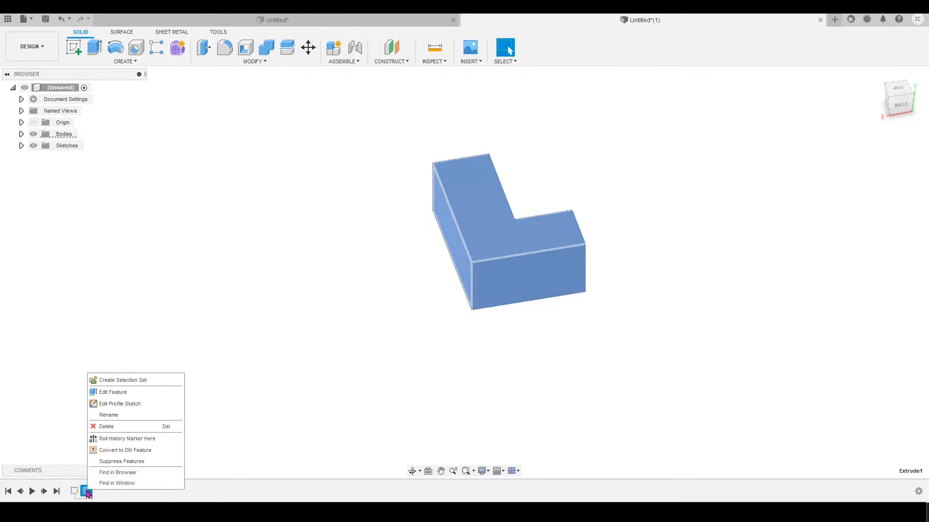
click(130, 394)
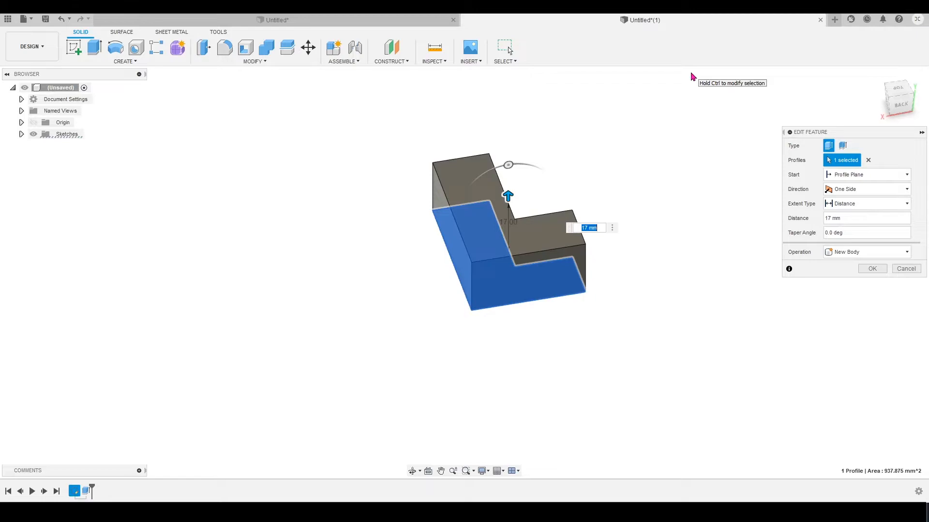
key(Return)
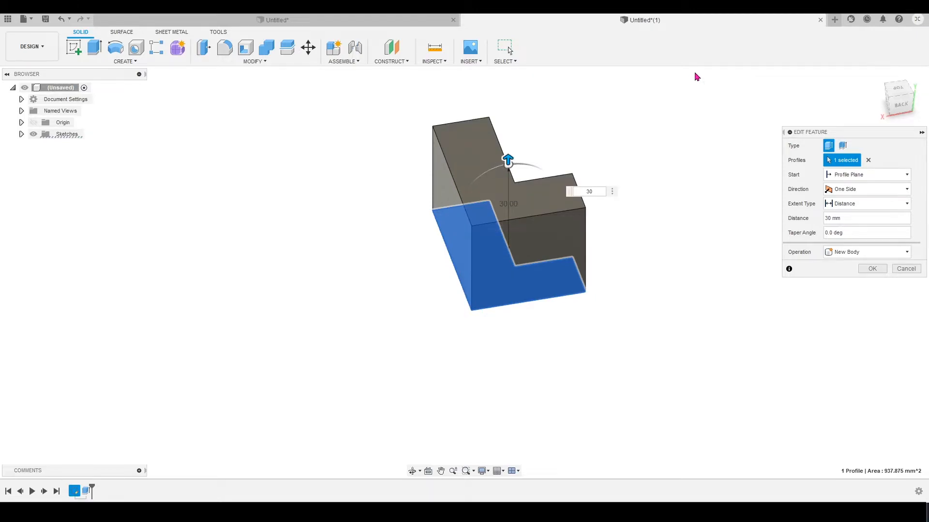
click(868, 268)
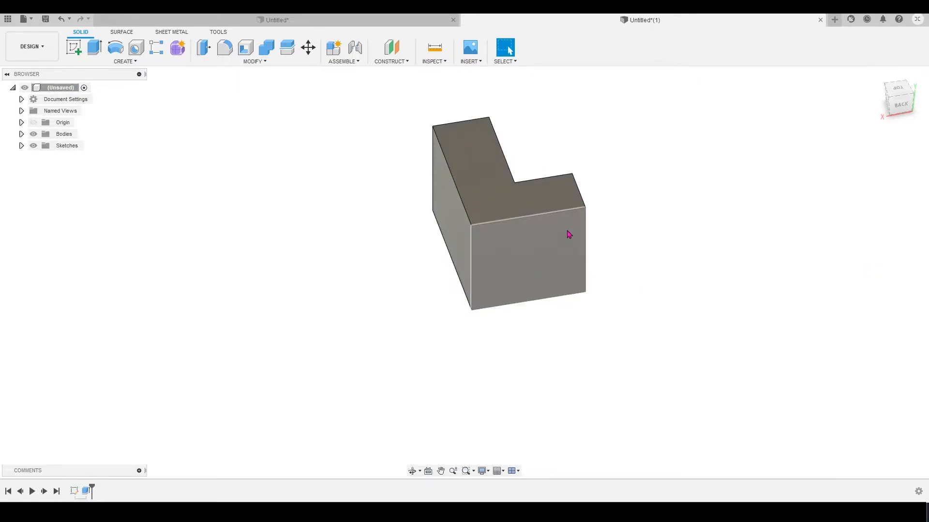
Step: Reopen the extruded body's L-shaped base sketch for editing
shift+middle_drag(473, 226, 498, 220)
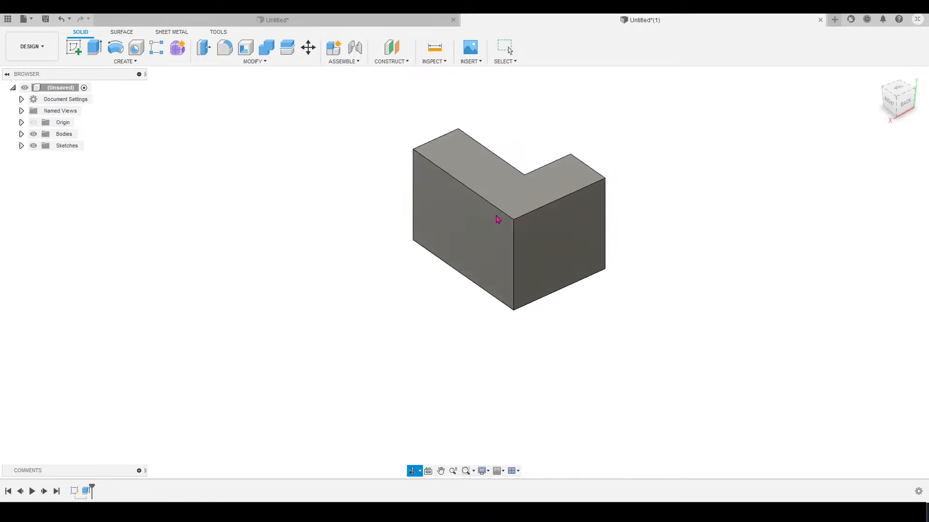
shift+middle_drag(518, 155, 419, 178)
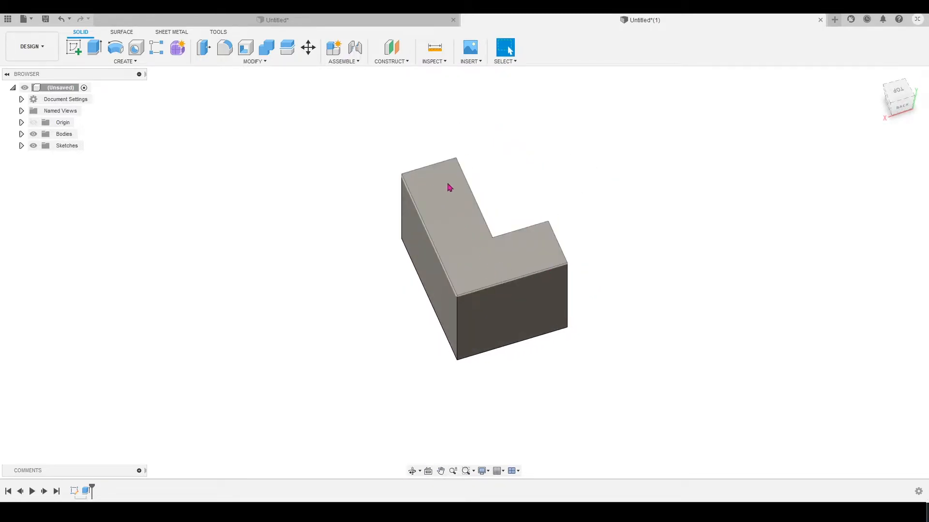
click(75, 493)
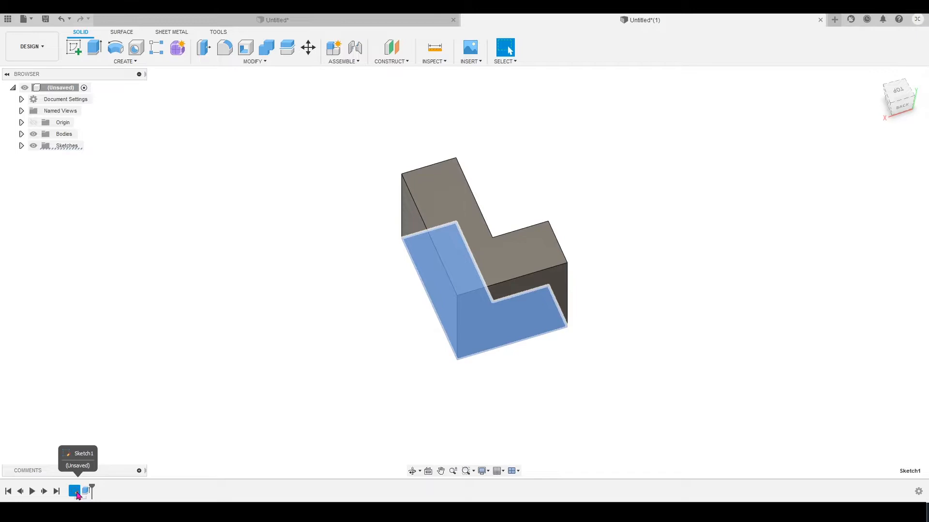
right_click(76, 493)
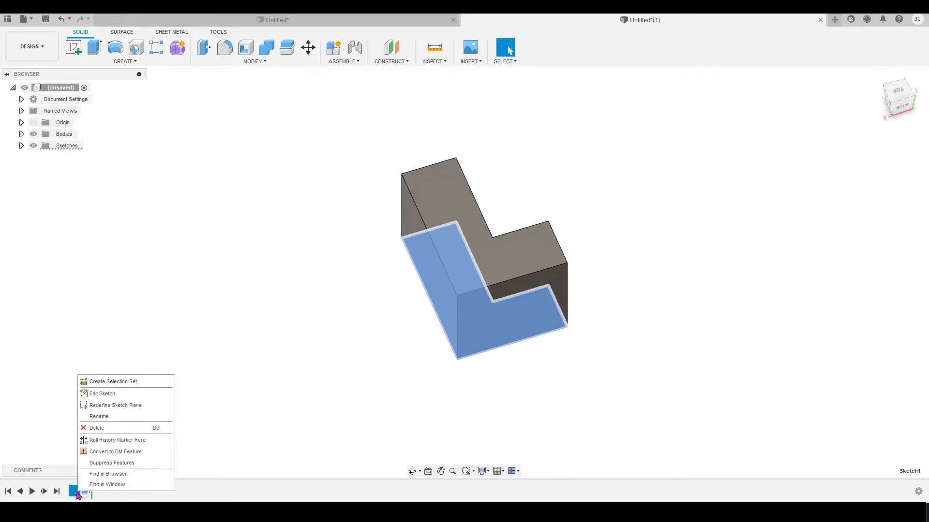
click(132, 394)
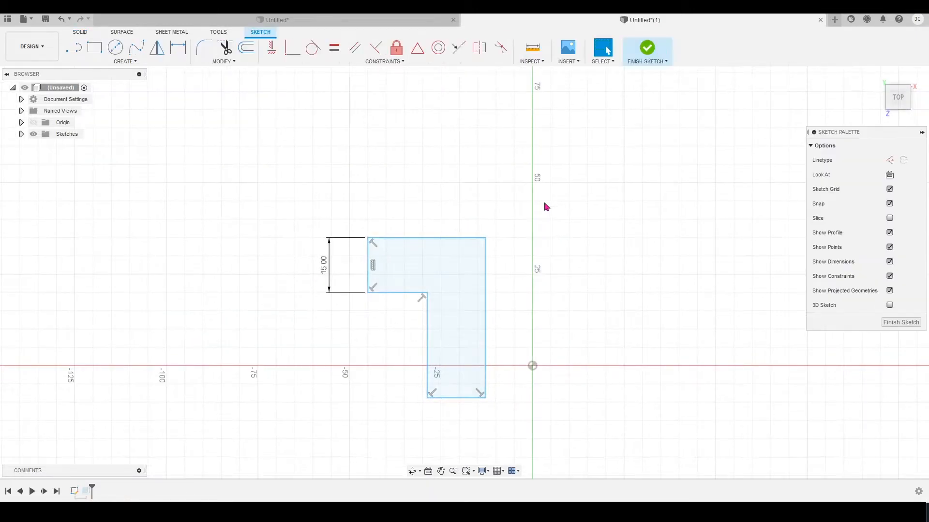
scroll(470, 318, down, 1)
scroll(482, 304, up, 1)
middle_drag(452, 336, 484, 304)
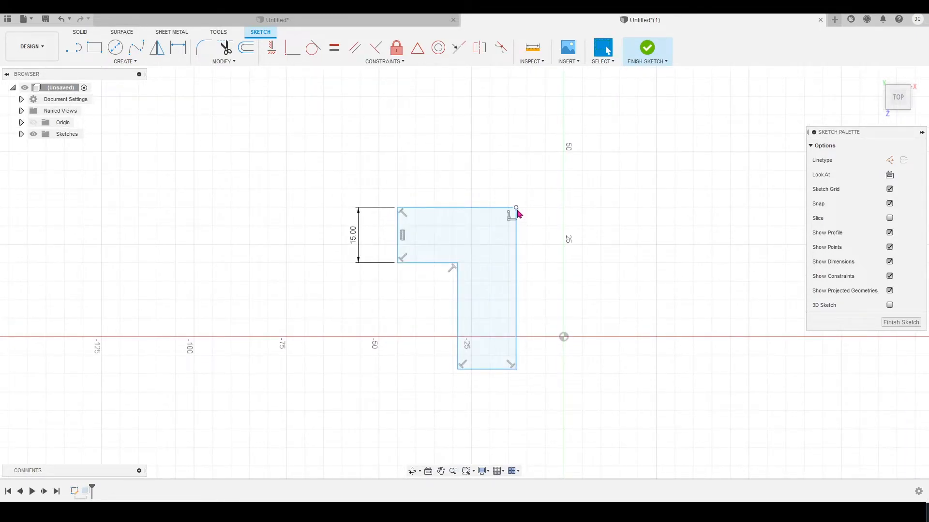
Step: Reshape the L-shaped profile freehand by moving its upper right corner and left edge outward, making it about 48 mm tall
drag(517, 211, 572, 214)
mouse_move(529, 247)
mouse_down()
mouse_move(556, 242)
mouse_move(545, 246)
mouse_up()
mouse_move(518, 209)
mouse_down()
mouse_move(518, 155)
mouse_move(512, 194)
mouse_up()
drag(390, 222, 421, 250)
click(458, 307)
click(425, 309)
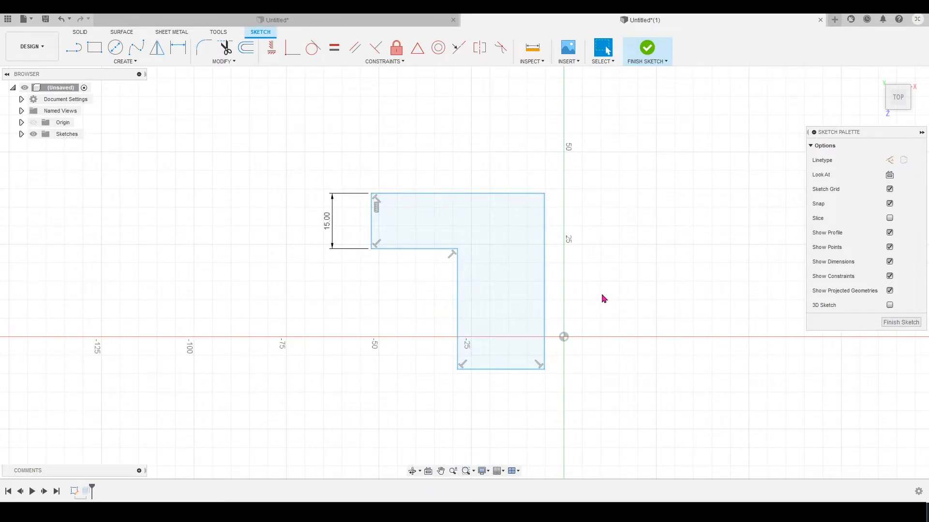
Step: Dimension the profile's long right vertical edge to 40 mm
click(545, 307)
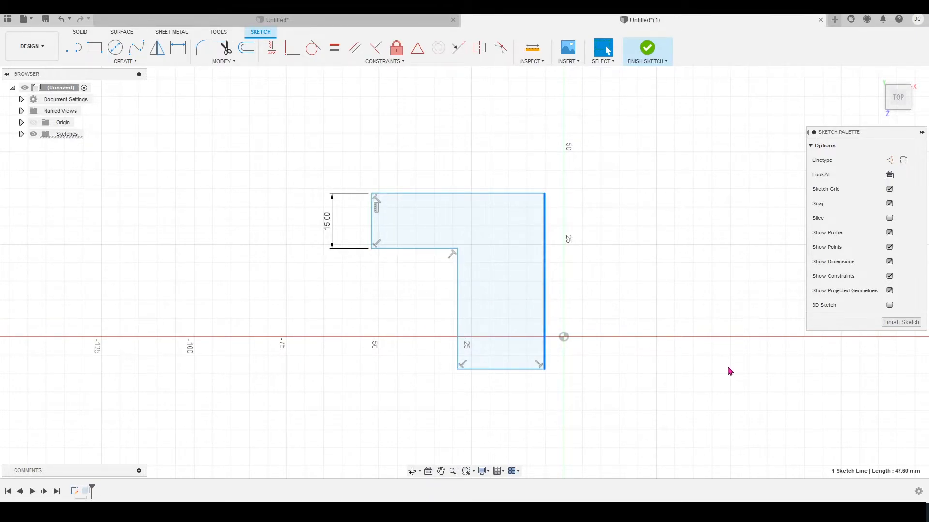
click(634, 308)
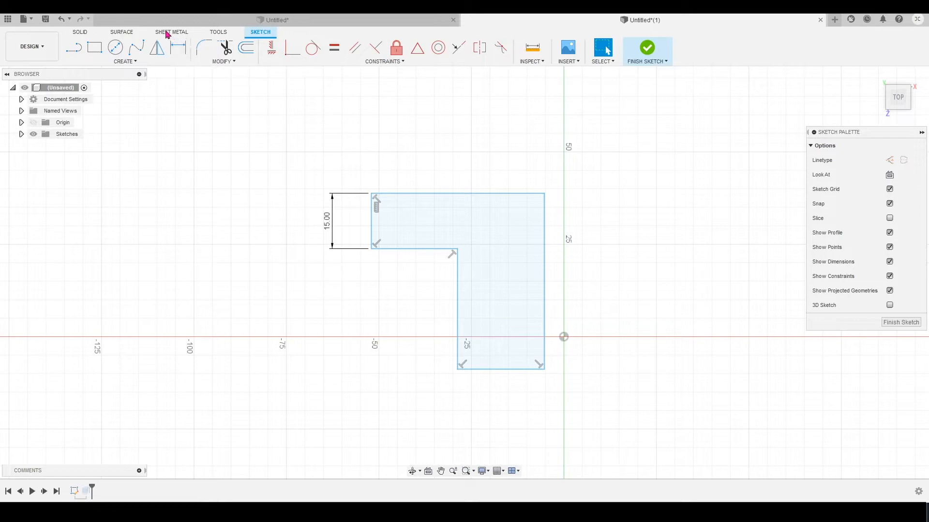
click(179, 49)
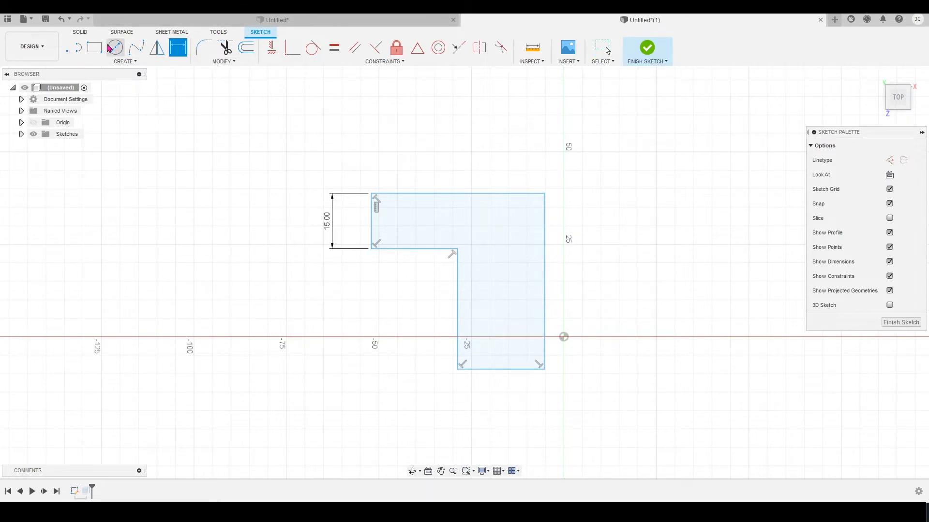
click(545, 297)
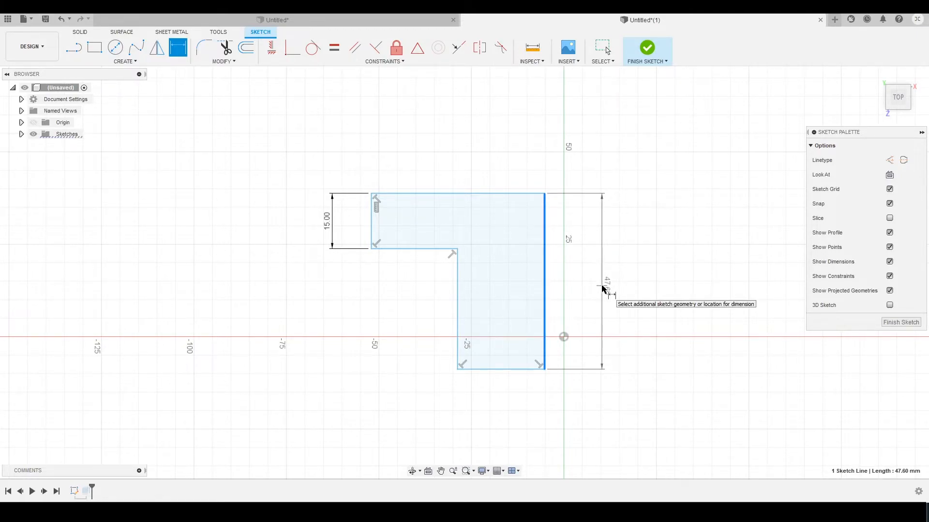
click(602, 288)
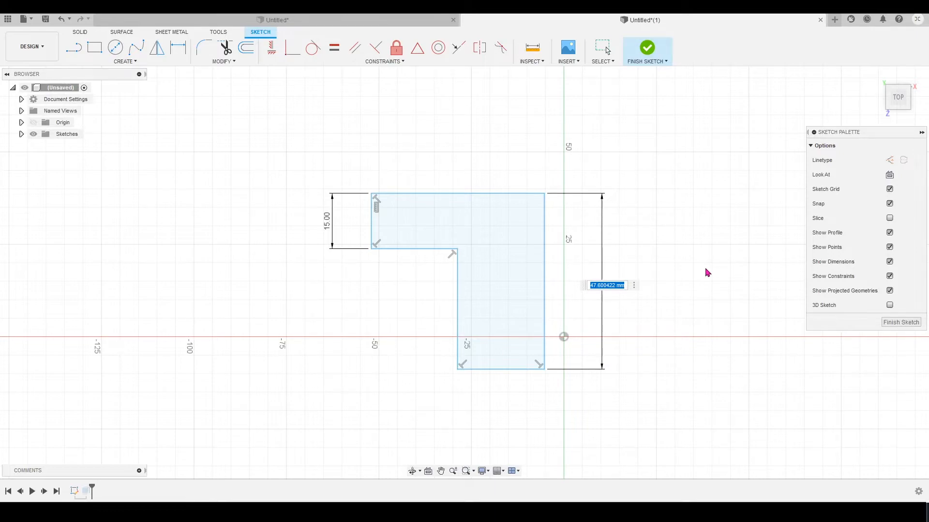
text(40)
key(Return)
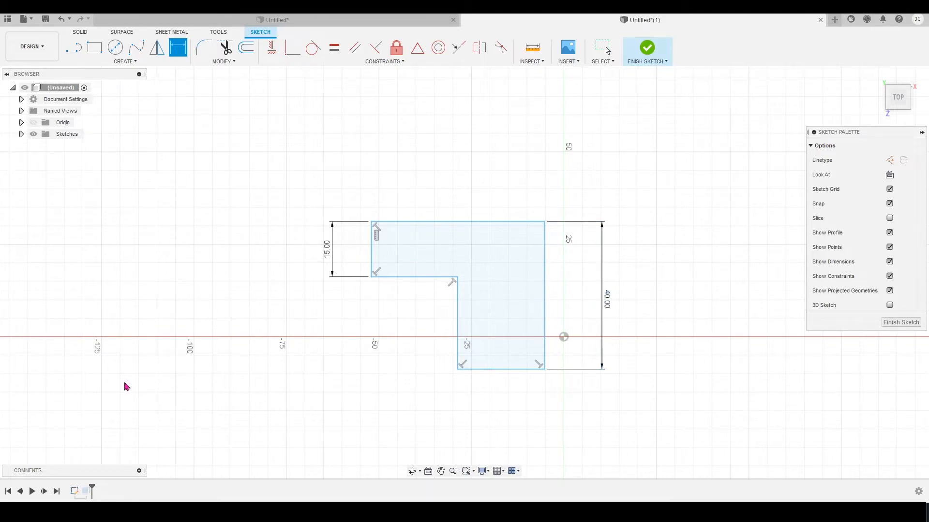
Step: Finish the L-shaped sketch edit and examine the updated body in three dimensions
click(911, 324)
shift+middle_drag(557, 337, 600, 308)
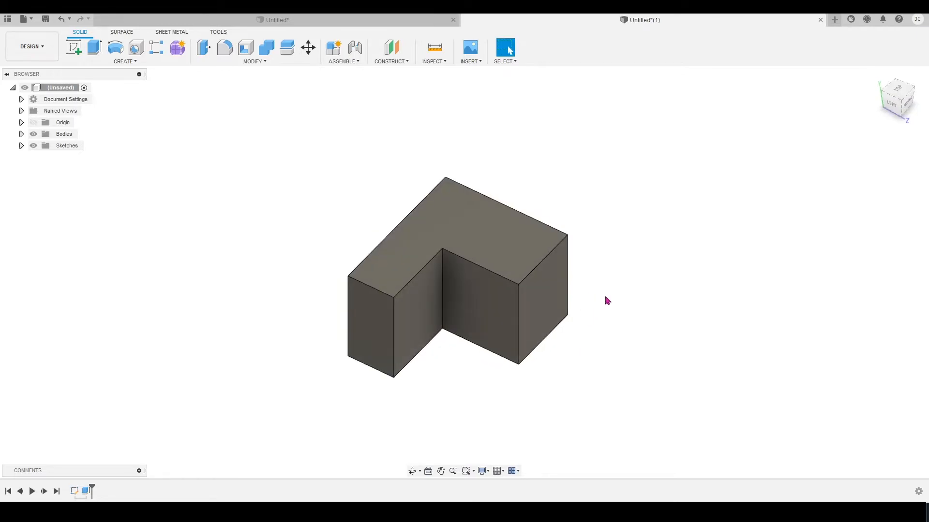
middle_drag(429, 251, 467, 226)
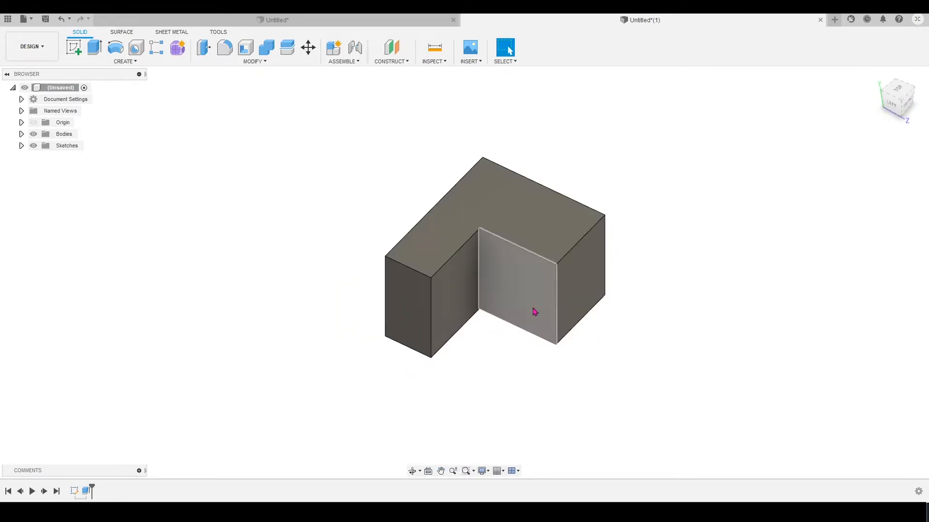
drag(292, 116, 696, 390)
click(696, 390)
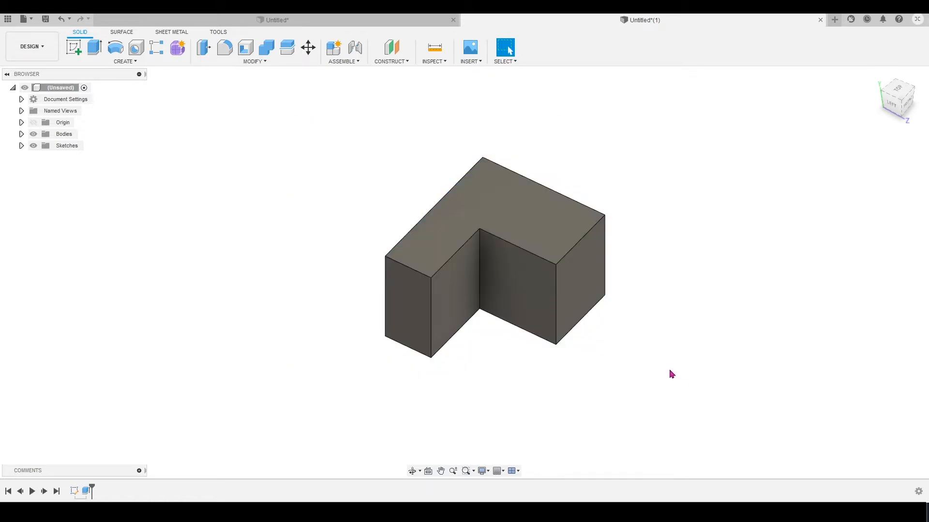
drag(308, 115, 659, 389)
click(639, 378)
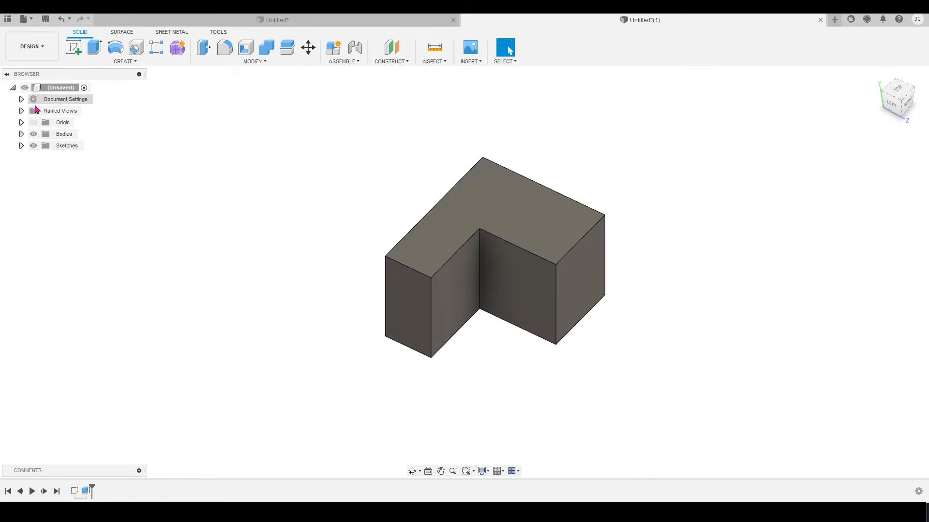
Step: Inspect the contents of the Origin, Bodies and Sketches folders, highlighting Body1 and Sketch1 to see what each represents
click(21, 134)
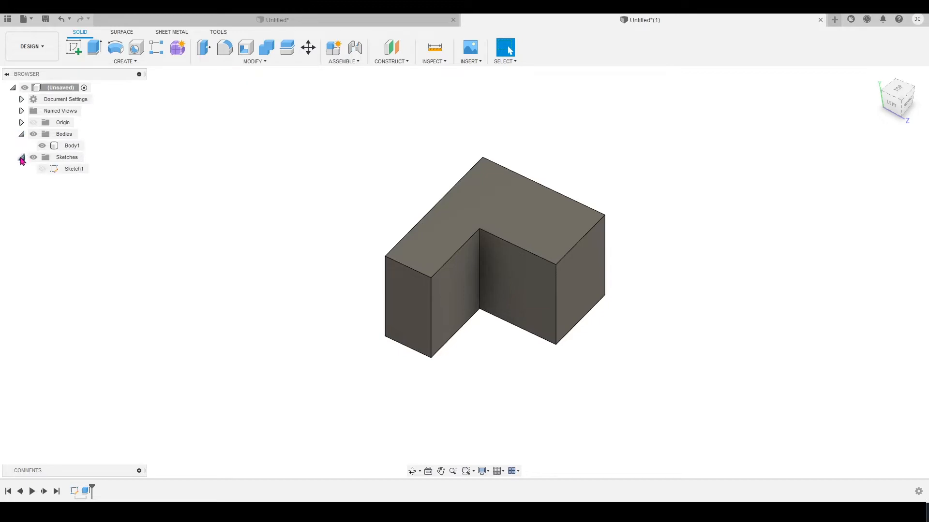
click(22, 122)
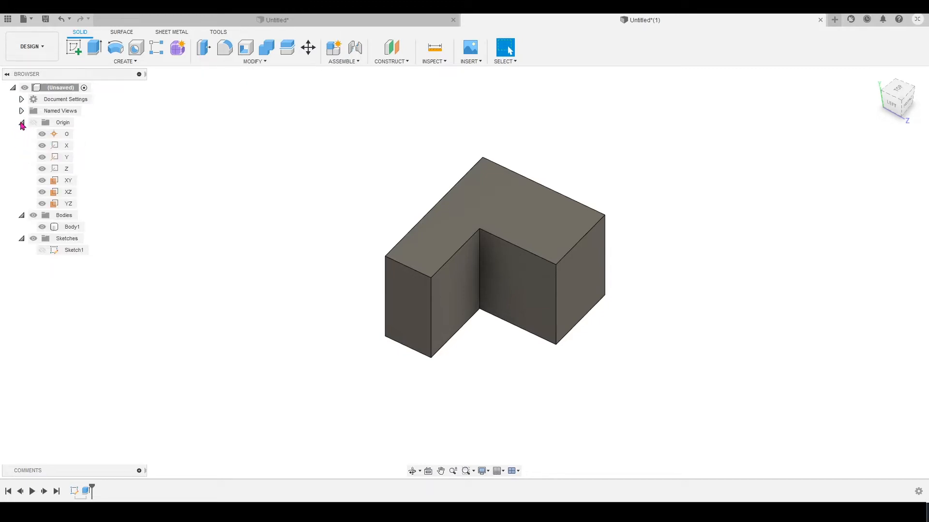
click(21, 123)
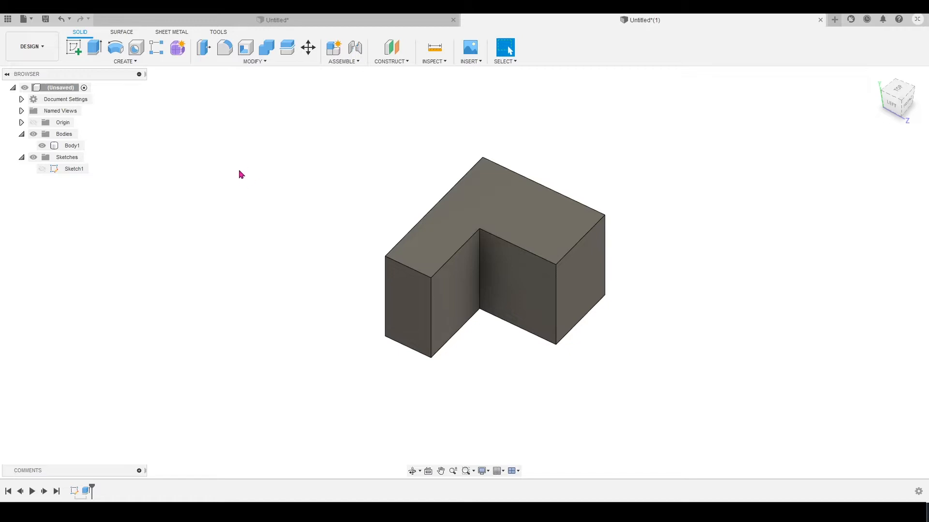
click(63, 134)
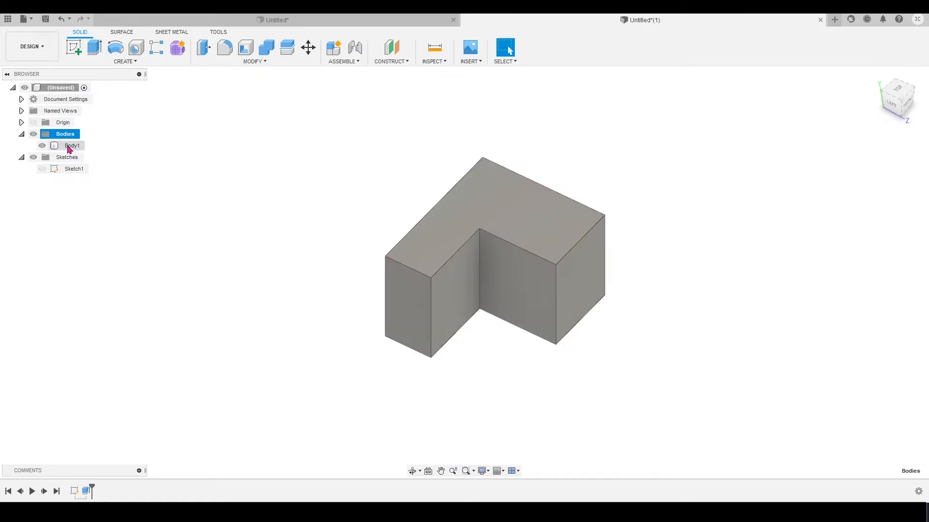
click(68, 147)
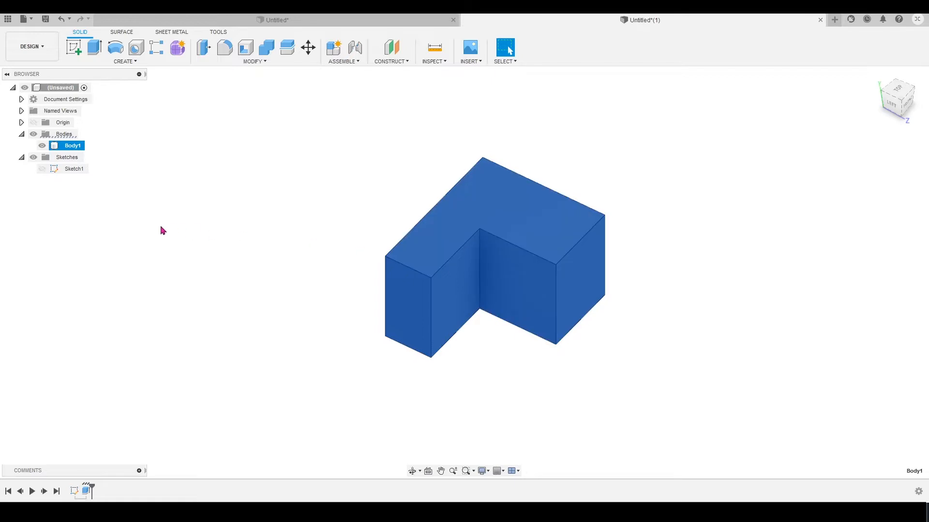
click(76, 175)
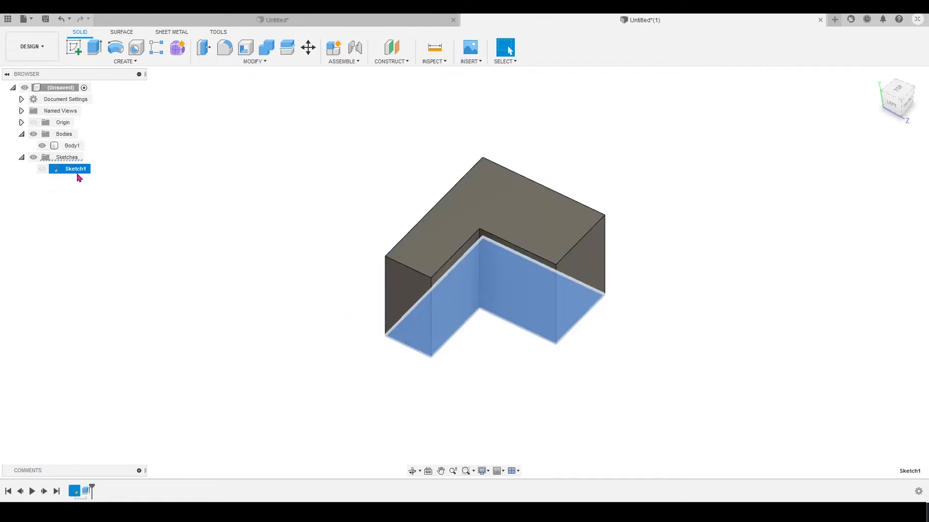
click(83, 201)
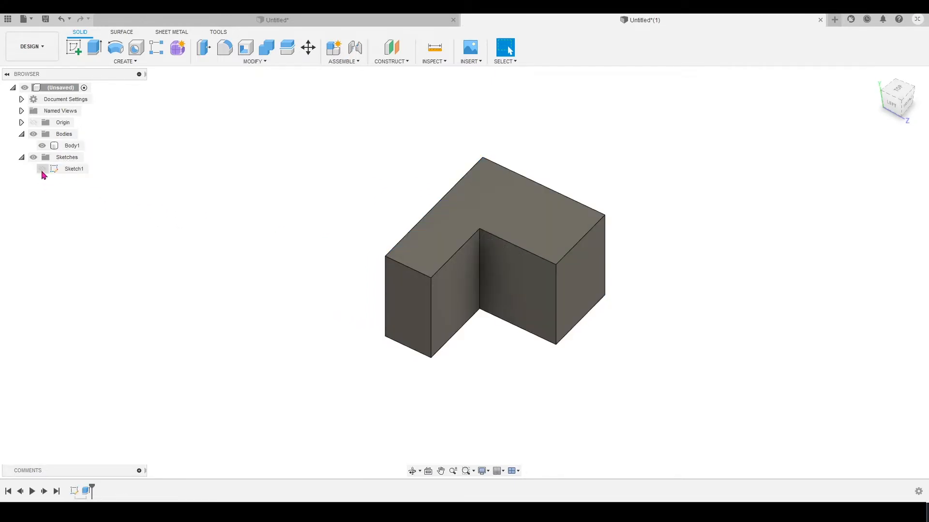
Step: Show Sketch1, examine its outline on the body's underside, and hide it again
click(43, 169)
click(43, 169)
scroll(449, 355, down, 1)
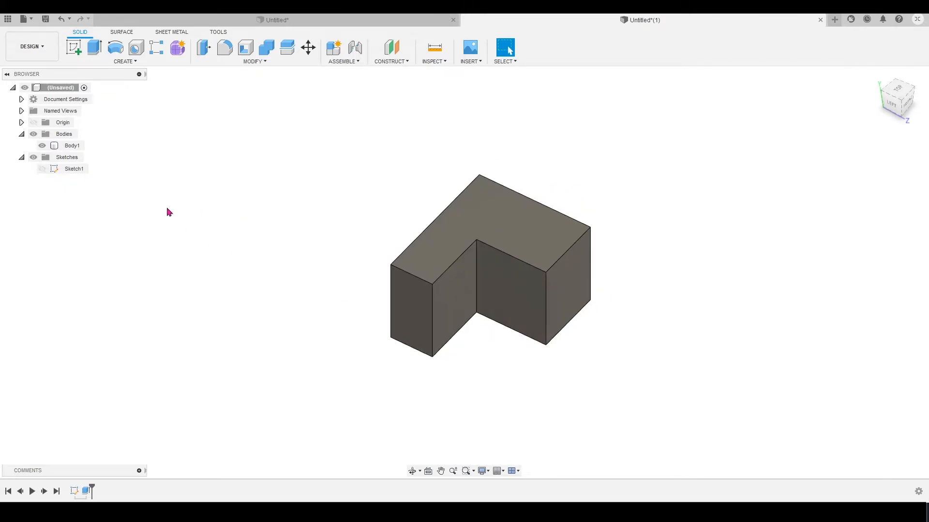
click(47, 172)
scroll(595, 358, up, 2)
mouse_move(441, 309)
shift+middle_down()
mouse_move(454, 162)
mouse_move(433, 201)
shift+middle_up()
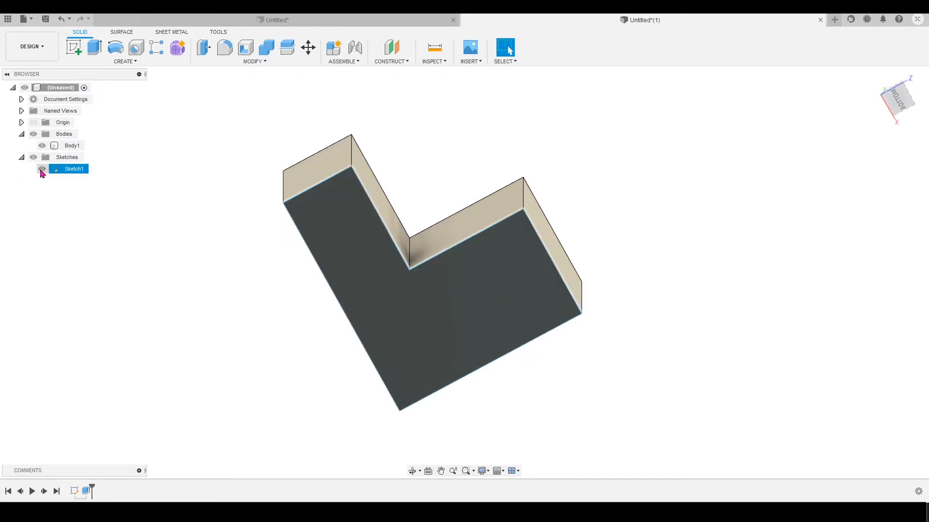
click(42, 170)
shift+middle_drag(230, 194, 220, 271)
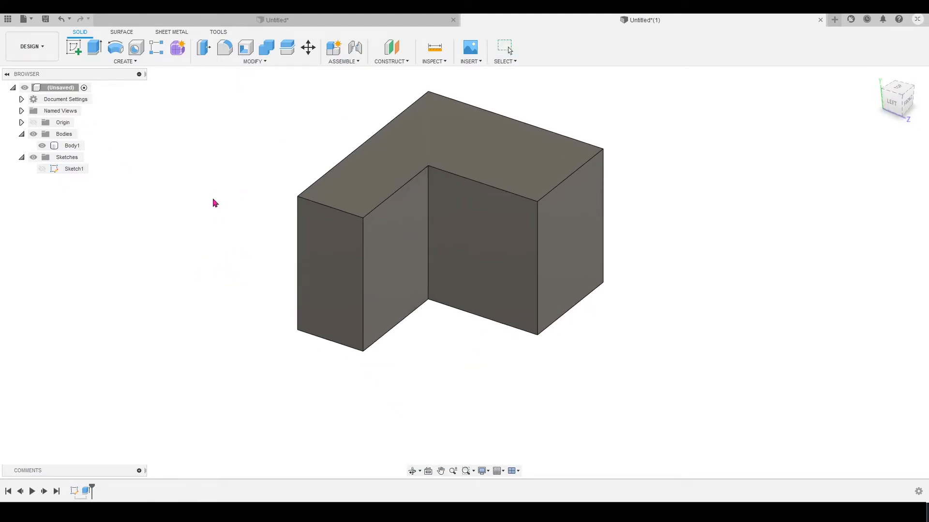
Step: Select and deselect Body1, hide and show it repeatedly, and view the body from another side
click(68, 146)
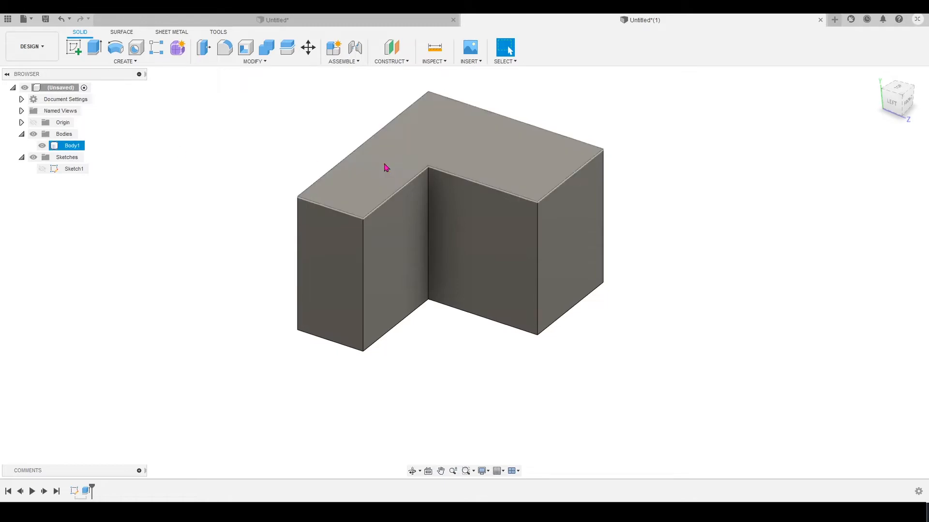
scroll(386, 167, down, 2)
middle_drag(386, 172, 450, 226)
key(Escape)
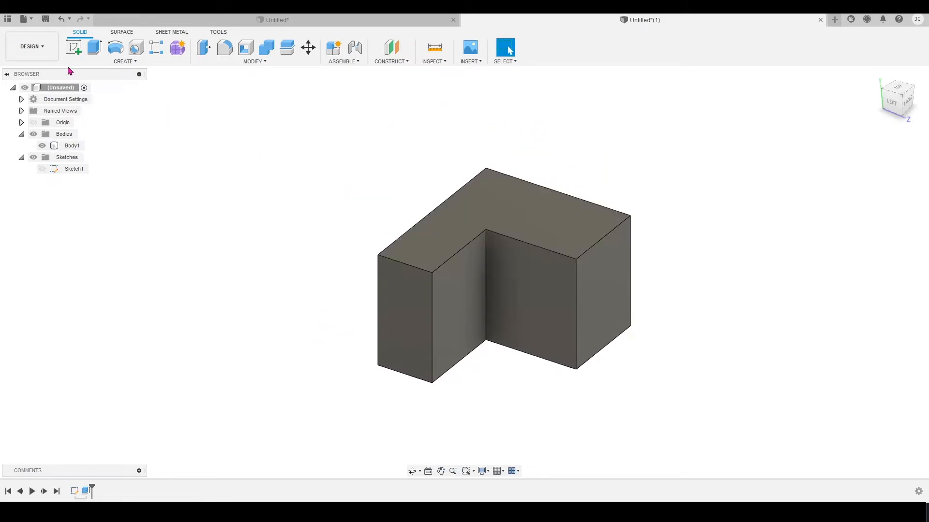
click(42, 146)
click(42, 145)
click(42, 146)
click(42, 145)
shift+middle_drag(656, 197, 556, 169)
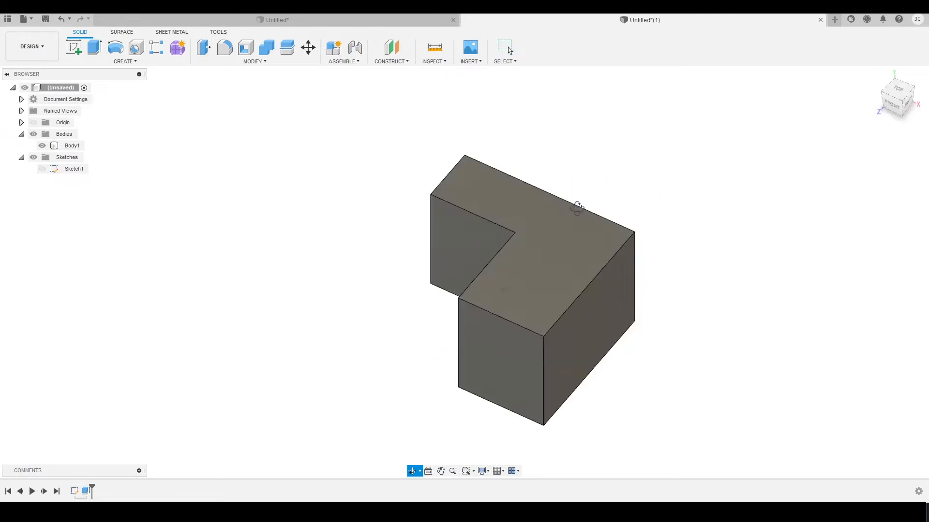
Step: Create a new sketch on a face of the L-shaped body and finish it without drawing anything
click(76, 52)
mouse_move(564, 342)
shift+middle_down()
mouse_move(574, 277)
mouse_move(367, 160)
shift+middle_up()
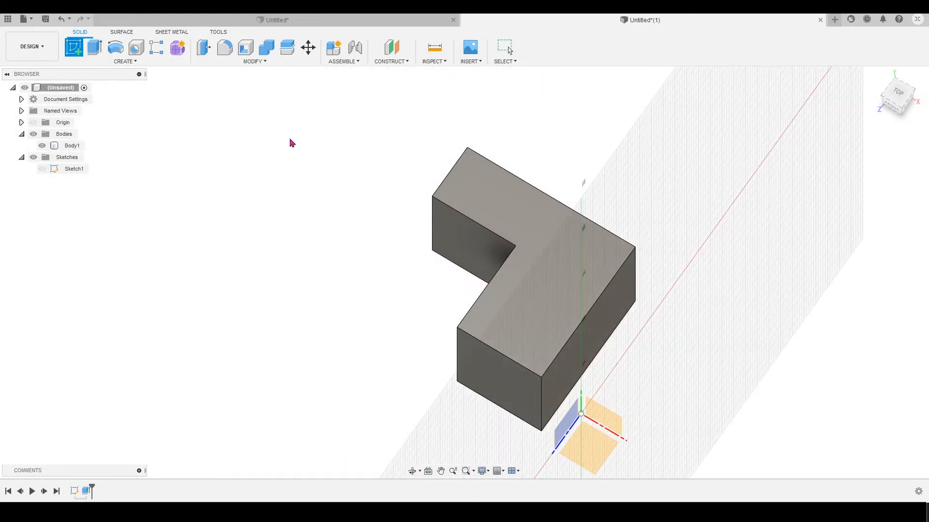
click(548, 218)
mouse_move(583, 151)
shift+middle_down()
mouse_move(591, 166)
mouse_move(763, 238)
shift+middle_up()
click(901, 322)
mouse_move(657, 218)
shift+middle_down()
mouse_move(574, 257)
mouse_move(711, 145)
mouse_move(611, 156)
shift+middle_up()
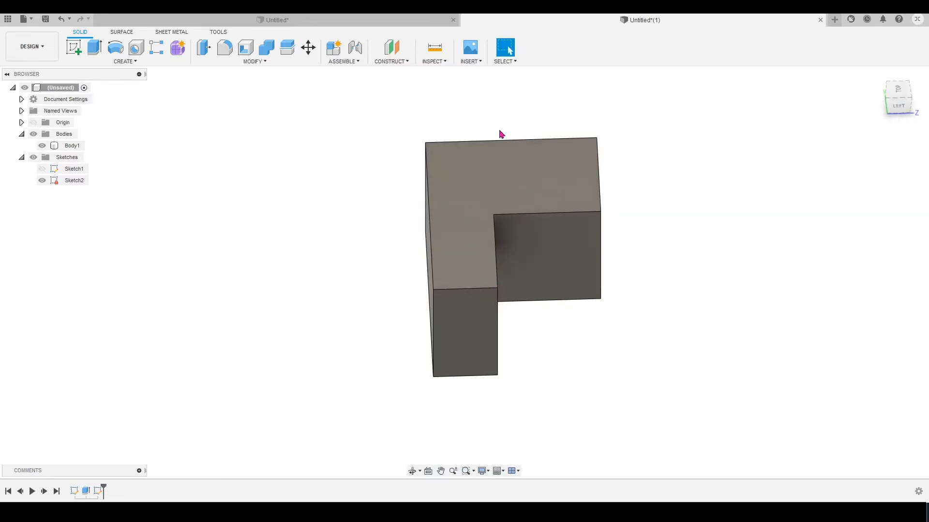
Step: Start another new sketch on the L-shaped top face of the body
click(539, 148)
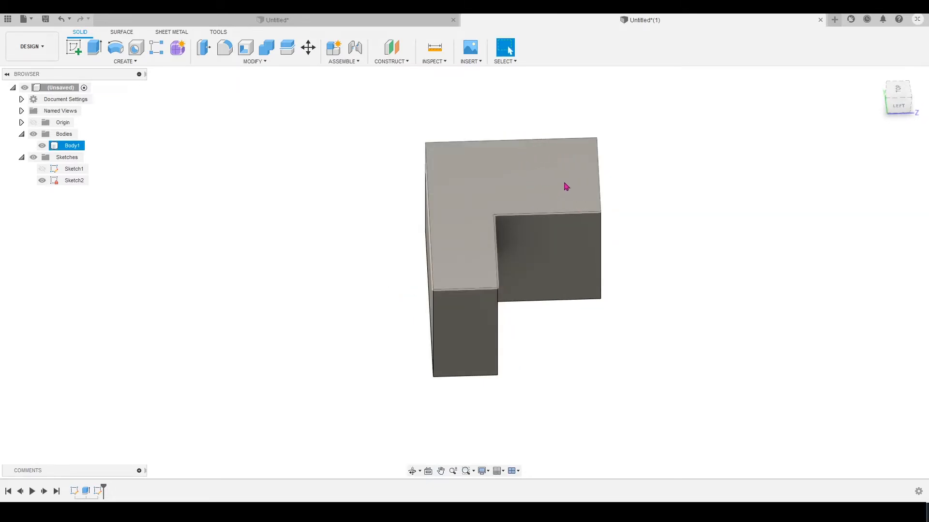
click(627, 174)
mouse_move(627, 174)
shift+middle_down()
mouse_move(524, 209)
mouse_move(557, 231)
shift+middle_up()
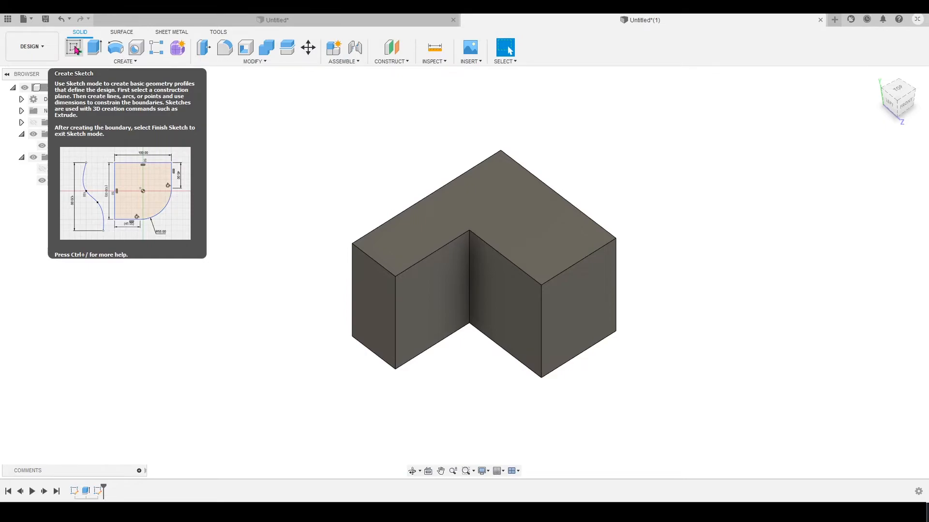
click(630, 302)
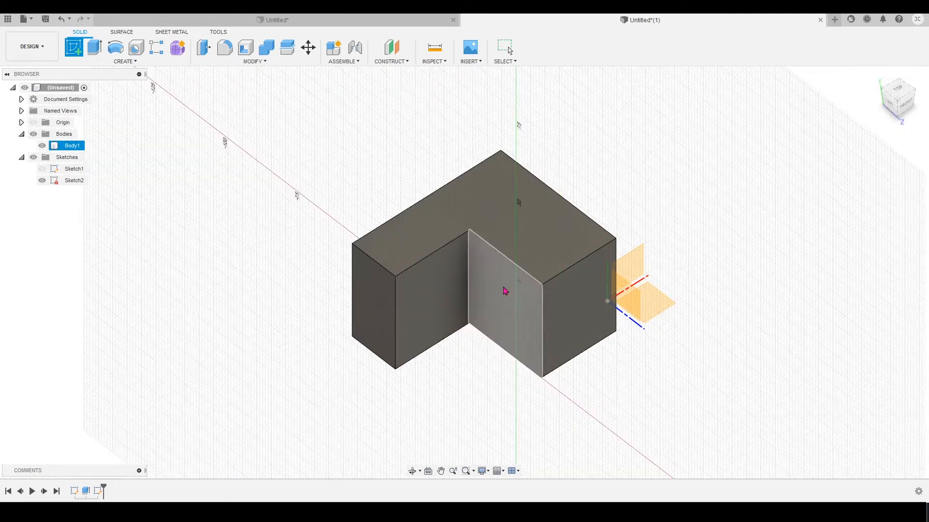
shift+middle_drag(511, 226, 543, 251)
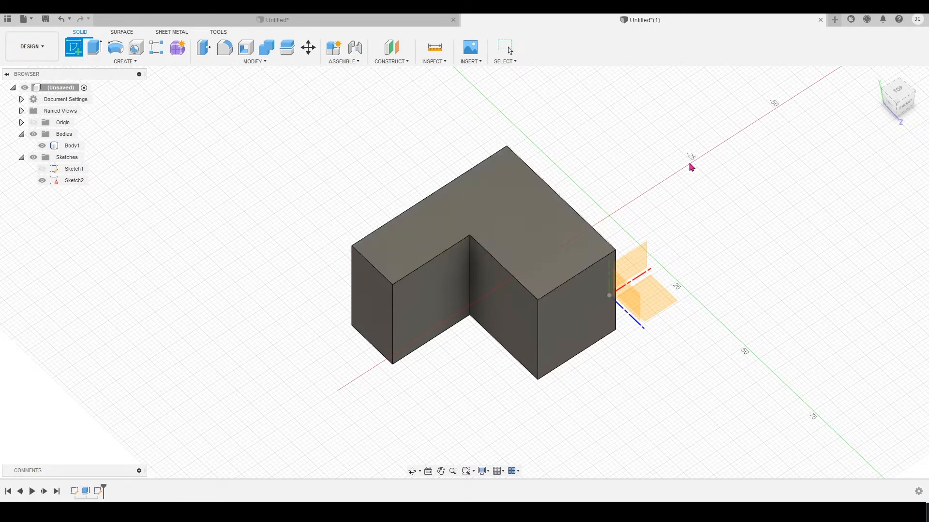
click(542, 251)
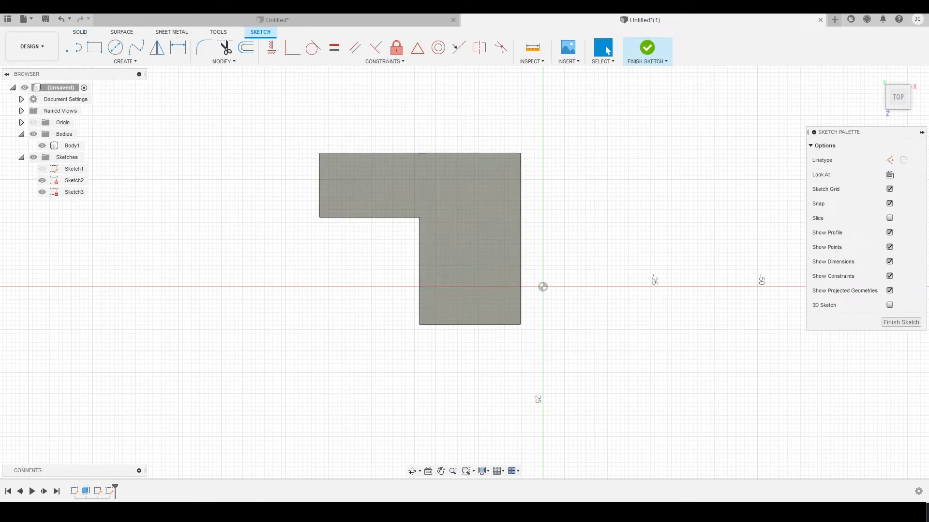
click(116, 48)
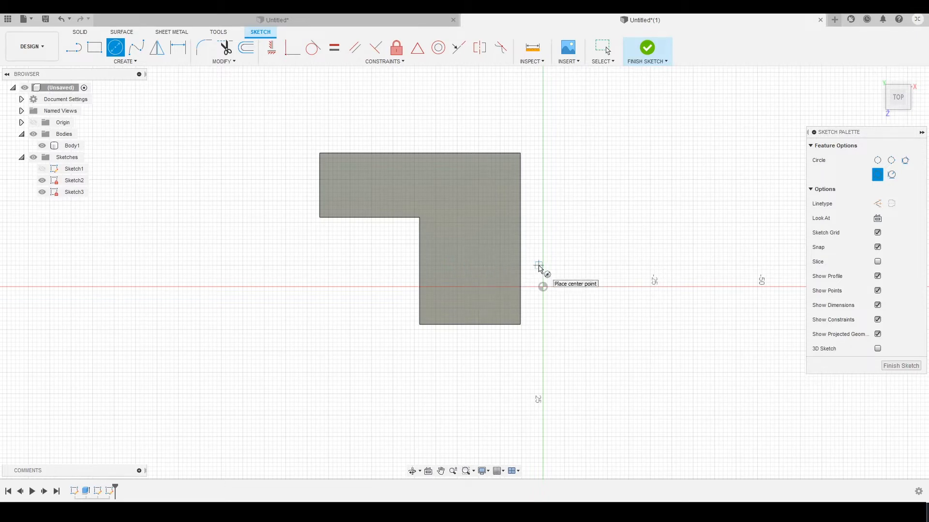
click(879, 162)
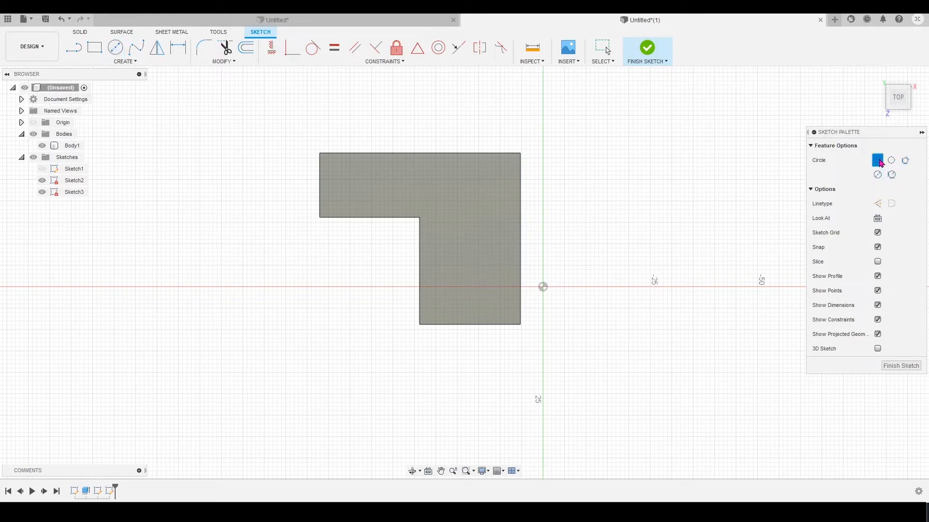
click(470, 213)
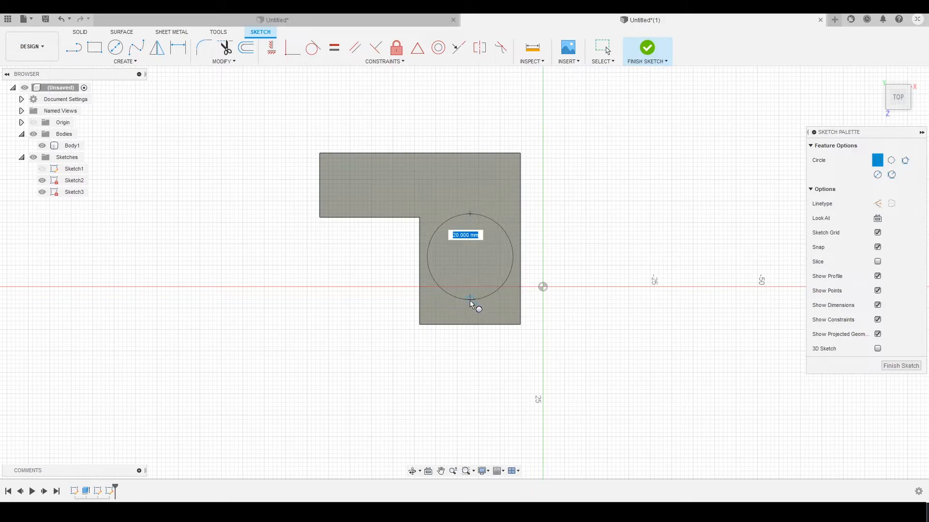
key(Escape)
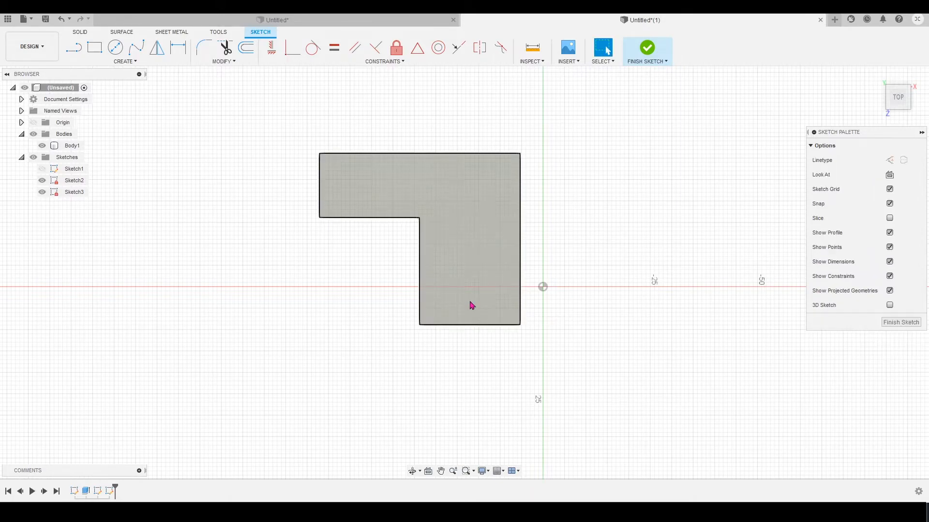
Step: Sketch a circle centred across the width of the L's lower vertical arm, lying fully inside the top face
click(127, 48)
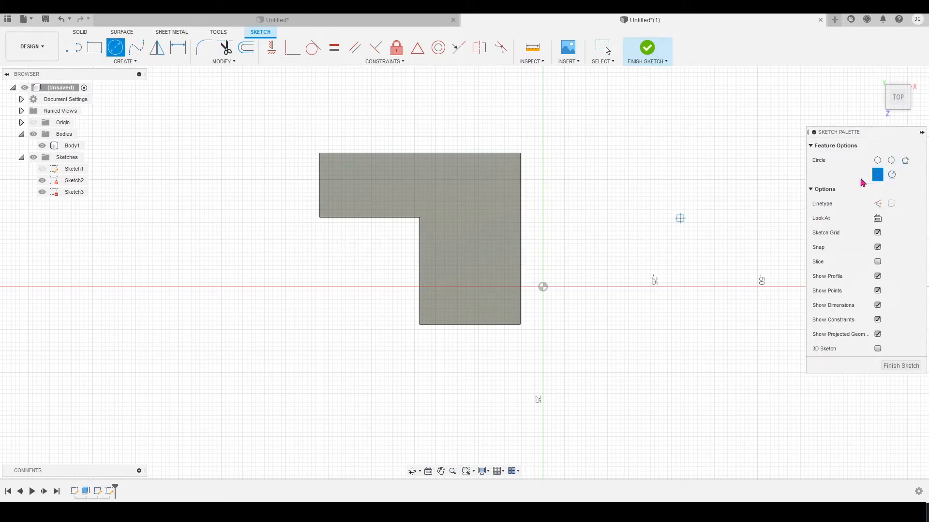
click(469, 267)
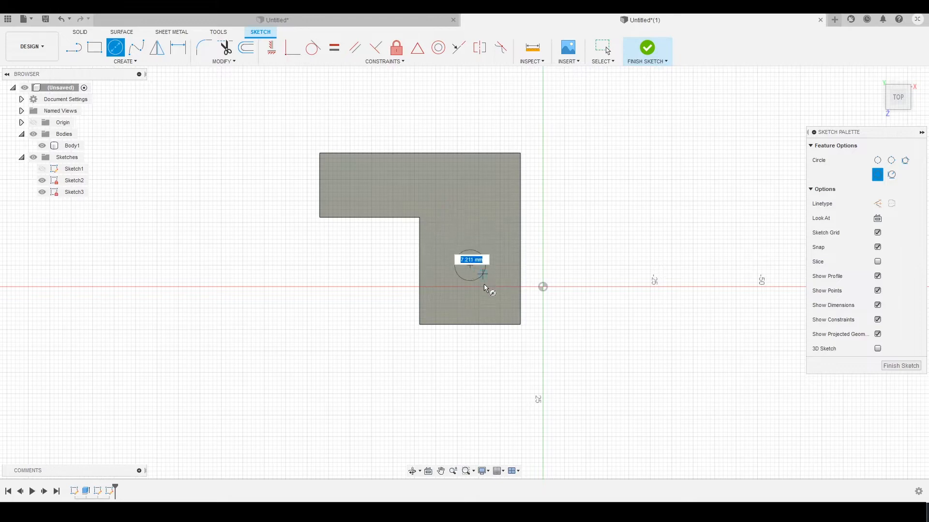
click(469, 303)
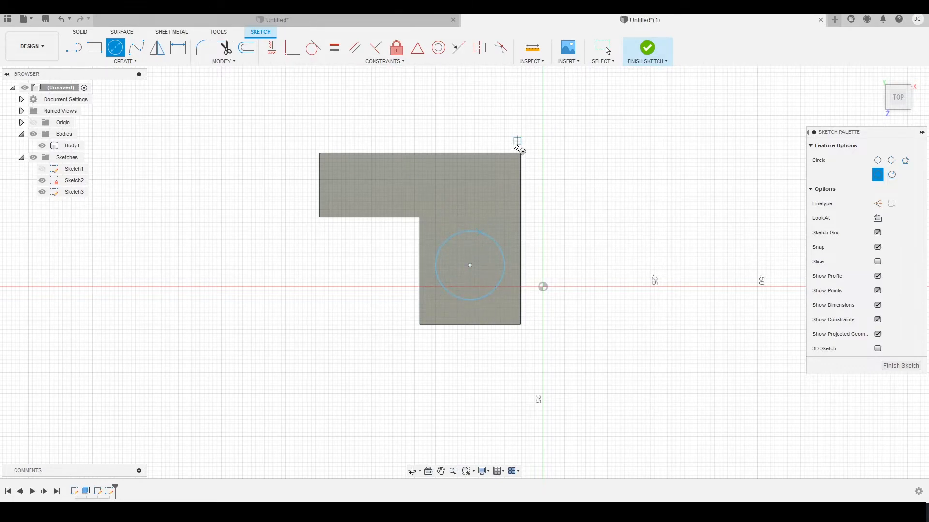
Step: Orbit and pan around the L-shaped body to examine the circle on its top face from several angles
shift+middle_drag(474, 263, 513, 224)
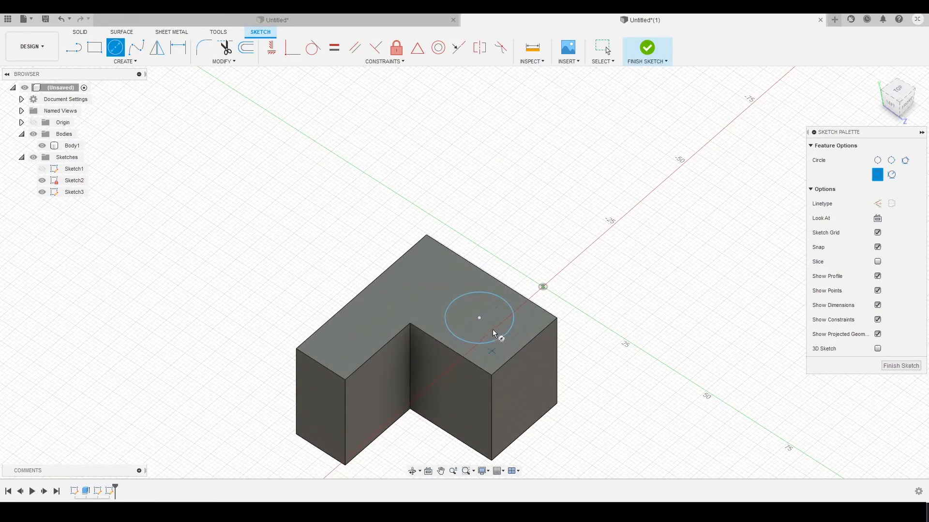
middle_drag(493, 329, 506, 270)
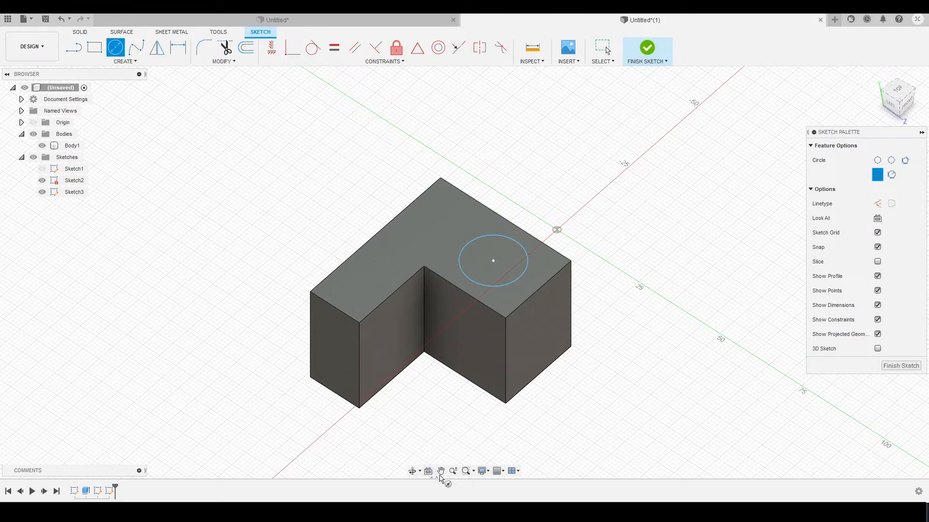
click(412, 472)
drag(557, 230, 442, 456)
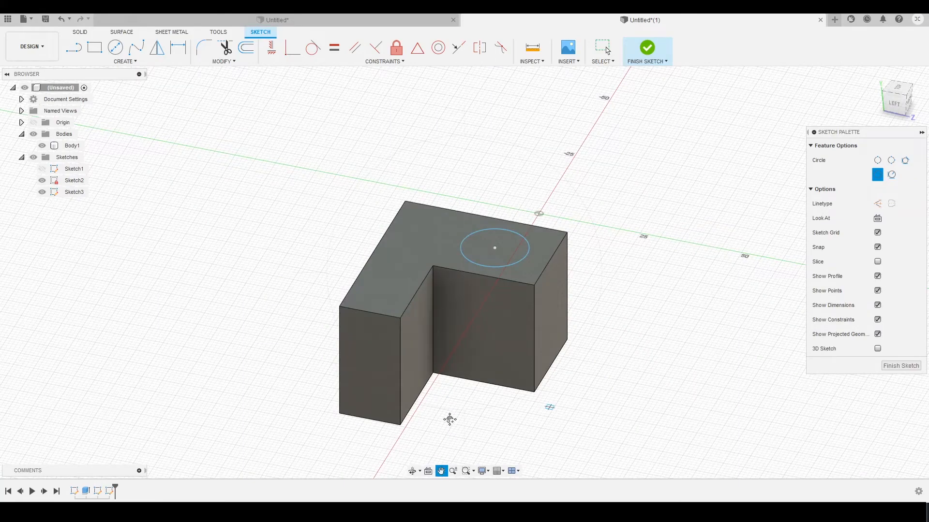
click(441, 471)
drag(566, 355, 482, 285)
click(412, 471)
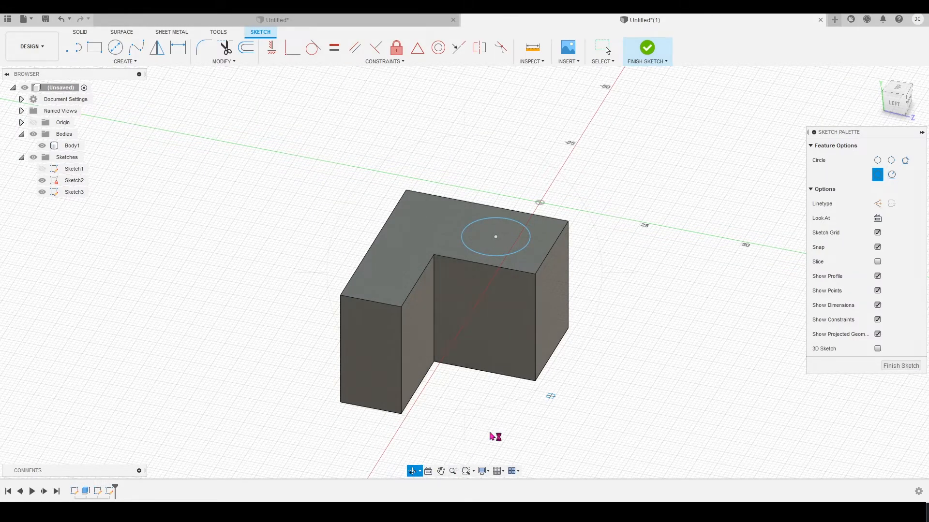
middle_drag(493, 437, 552, 335)
middle_drag(487, 245, 501, 323)
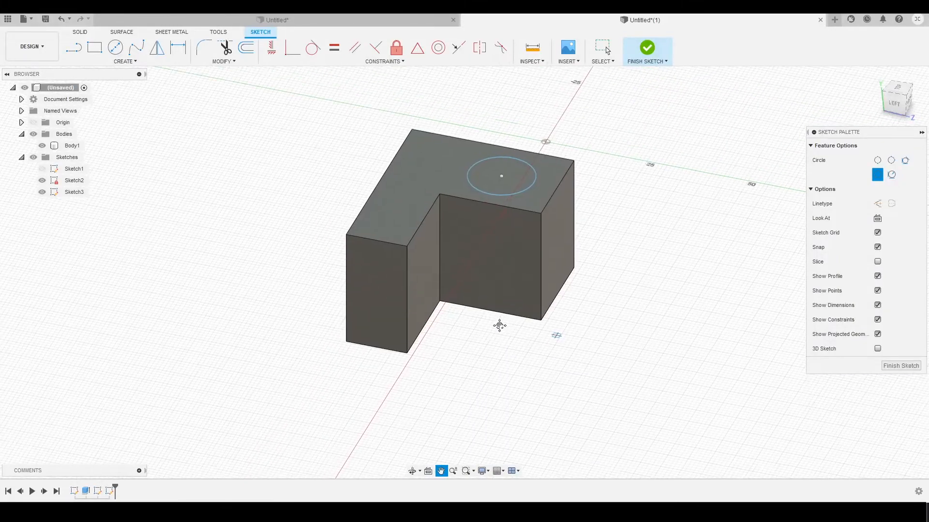
key(c)
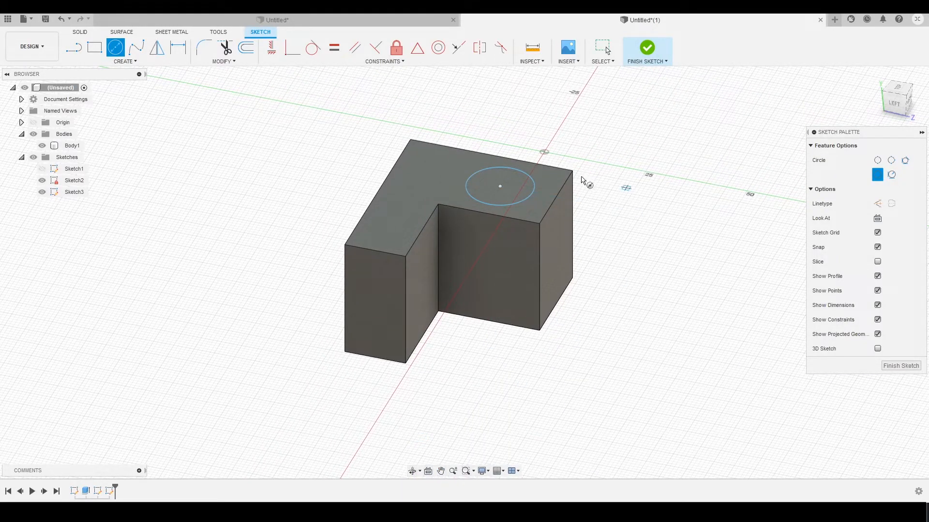
middle_drag(581, 179, 576, 203)
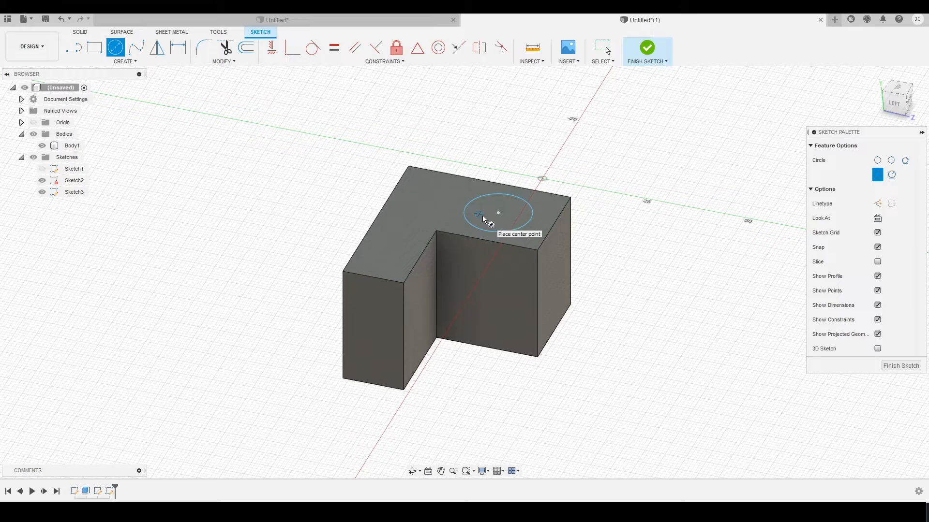
mouse_move(611, 247)
shift+middle_down()
mouse_move(595, 213)
mouse_move(624, 221)
mouse_move(608, 259)
mouse_move(601, 240)
mouse_move(605, 253)
mouse_move(668, 255)
mouse_move(595, 232)
mouse_move(610, 242)
mouse_move(618, 234)
shift+middle_up()
key(c)
click(621, 210)
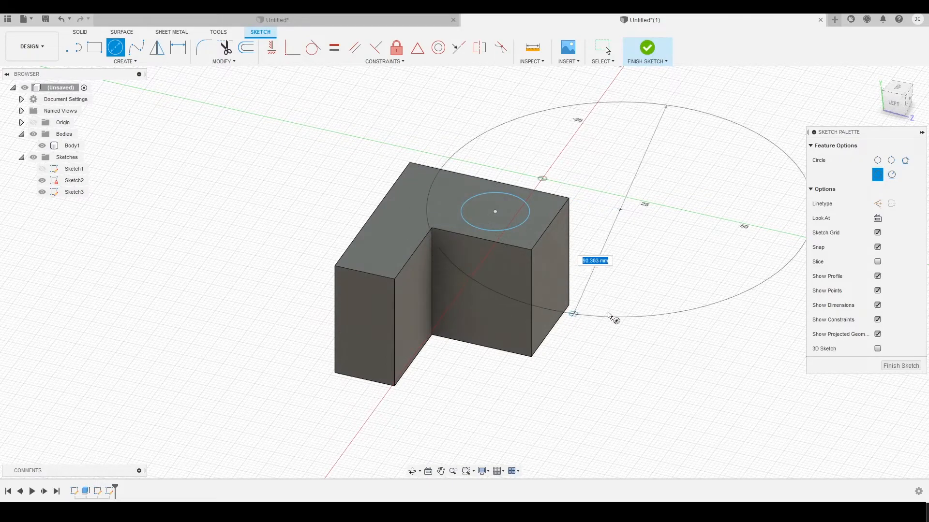
click(608, 313)
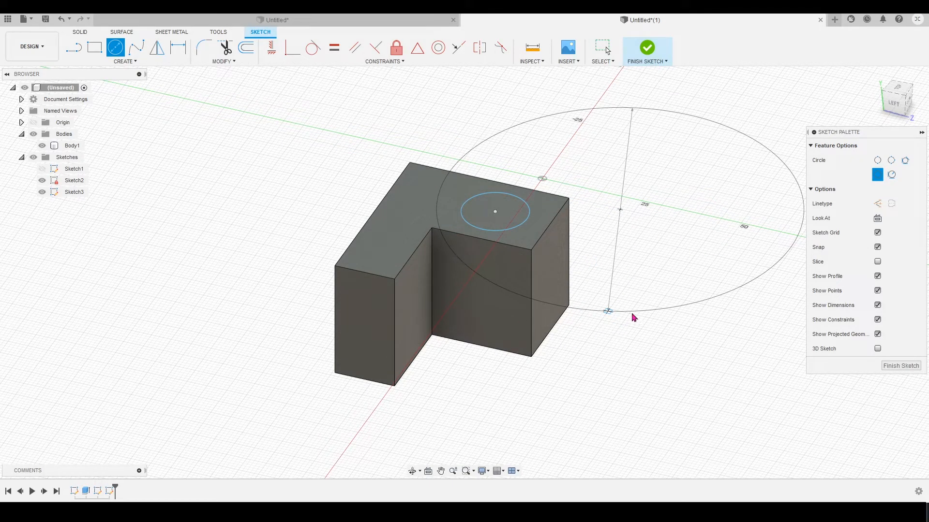
key(Escape)
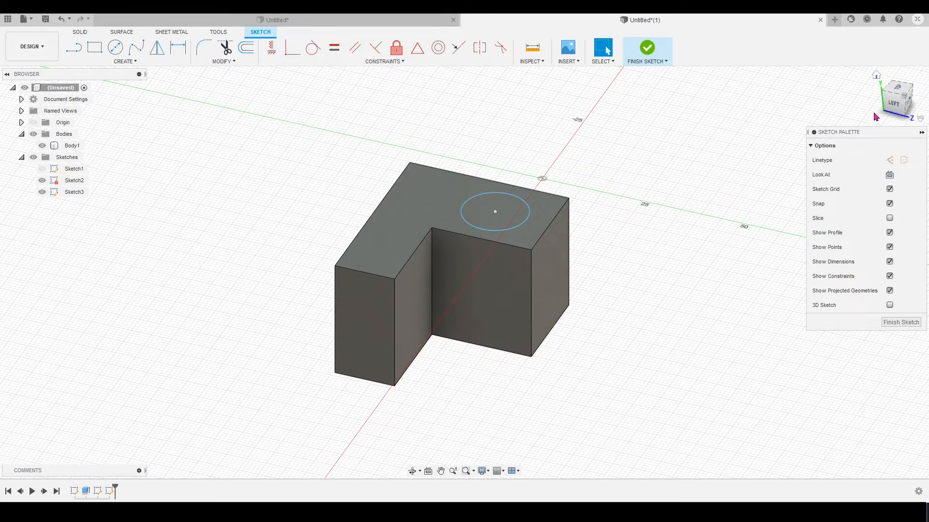
Step: Examine the L-shaped body and its circle from the top, front, right and back, and from an angled view
mouse_move(888, 103)
mouse_down()
mouse_move(863, 103)
mouse_move(865, 85)
mouse_move(867, 119)
mouse_move(920, 81)
mouse_up()
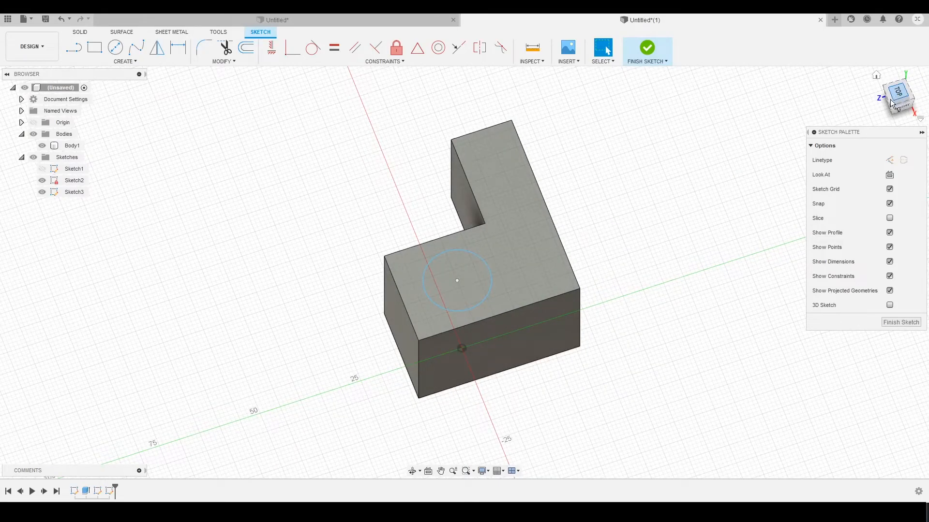
mouse_move(894, 99)
mouse_down()
mouse_move(922, 79)
mouse_move(901, 97)
mouse_up()
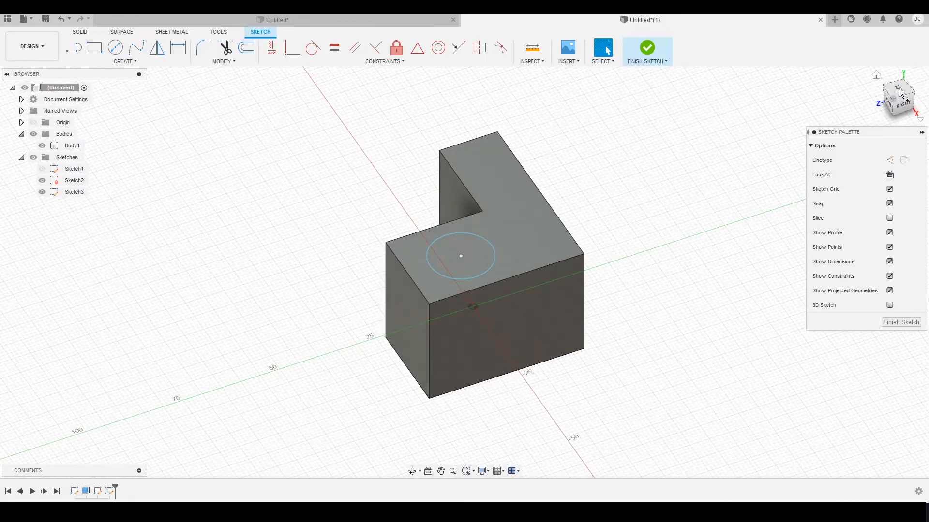
click(899, 92)
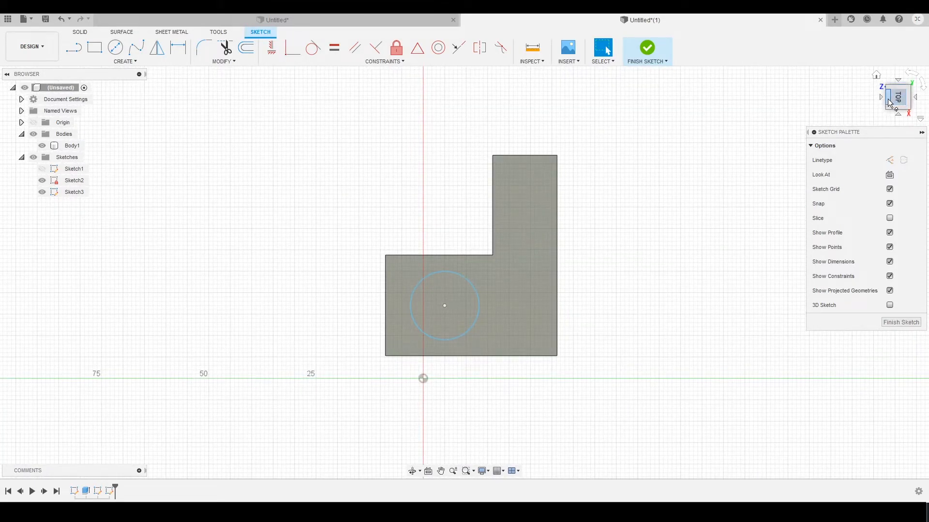
click(889, 103)
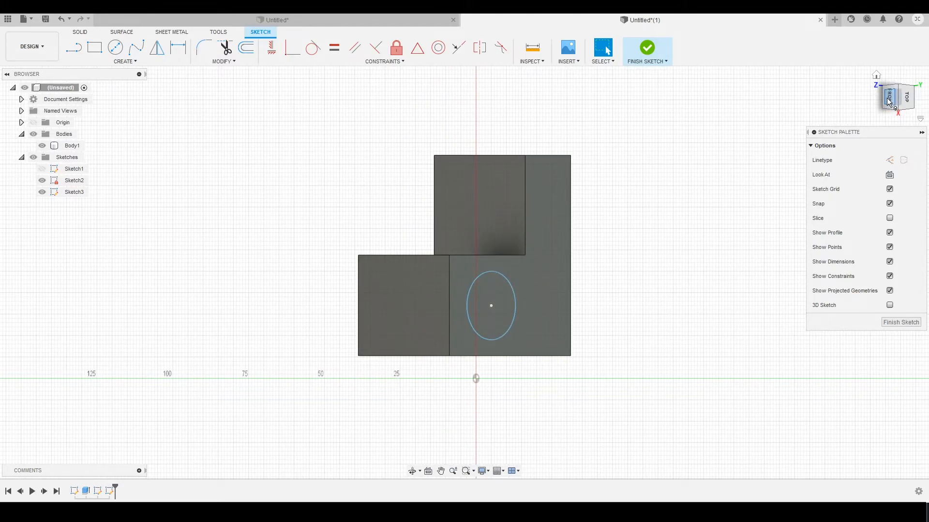
click(893, 97)
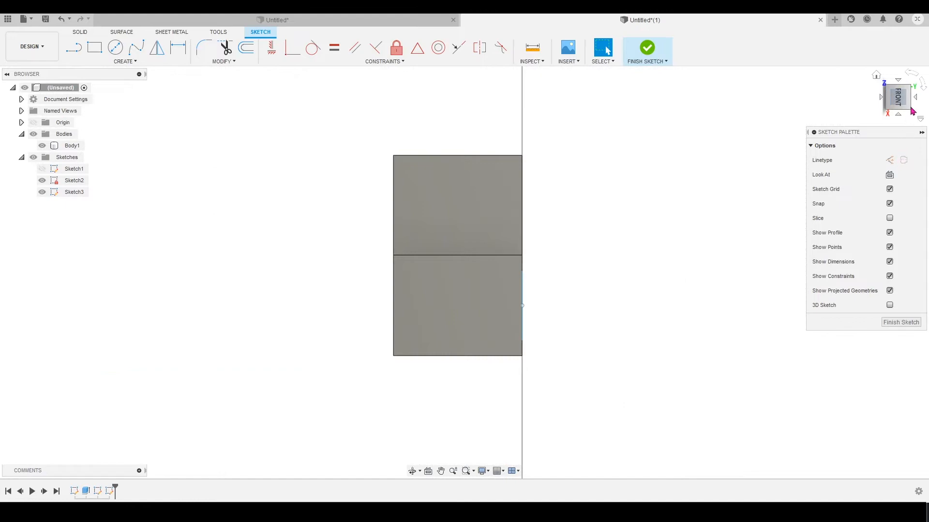
click(898, 117)
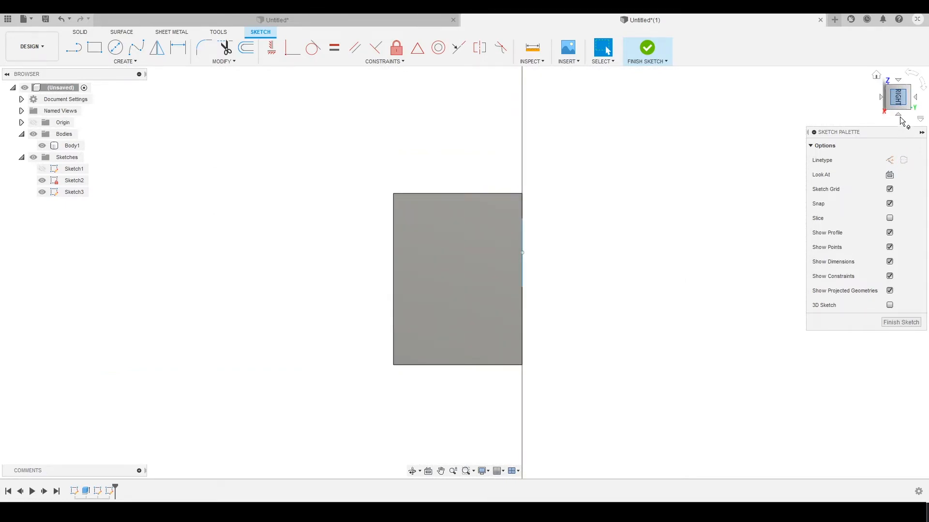
click(899, 116)
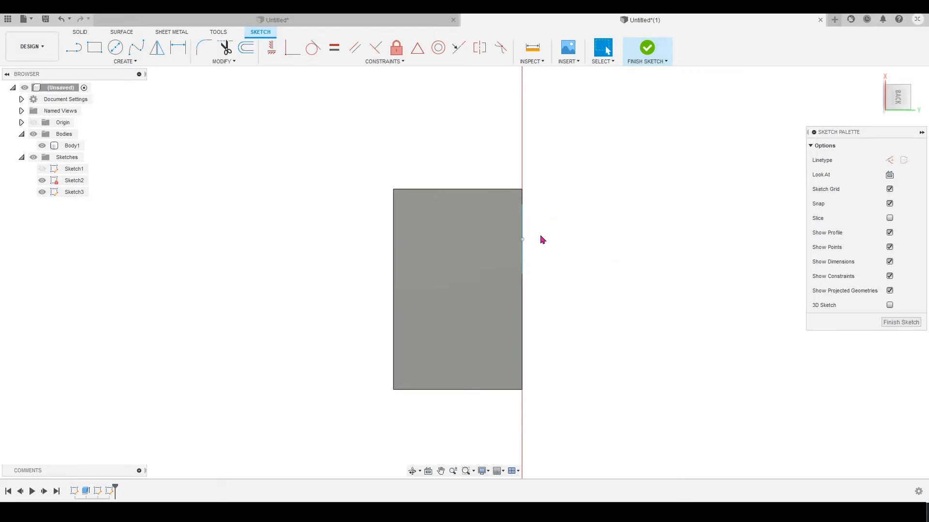
drag(500, 225, 560, 278)
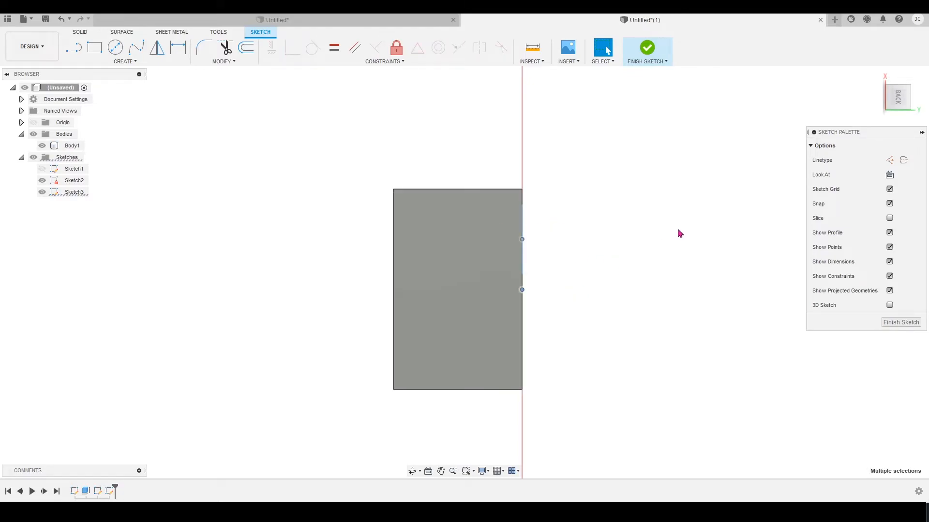
click(526, 206)
mouse_move(536, 209)
shift+middle_down()
mouse_move(531, 191)
mouse_move(586, 257)
mouse_move(593, 193)
mouse_move(643, 201)
mouse_move(402, 182)
mouse_move(398, 193)
mouse_move(504, 240)
mouse_move(545, 215)
shift+middle_up()
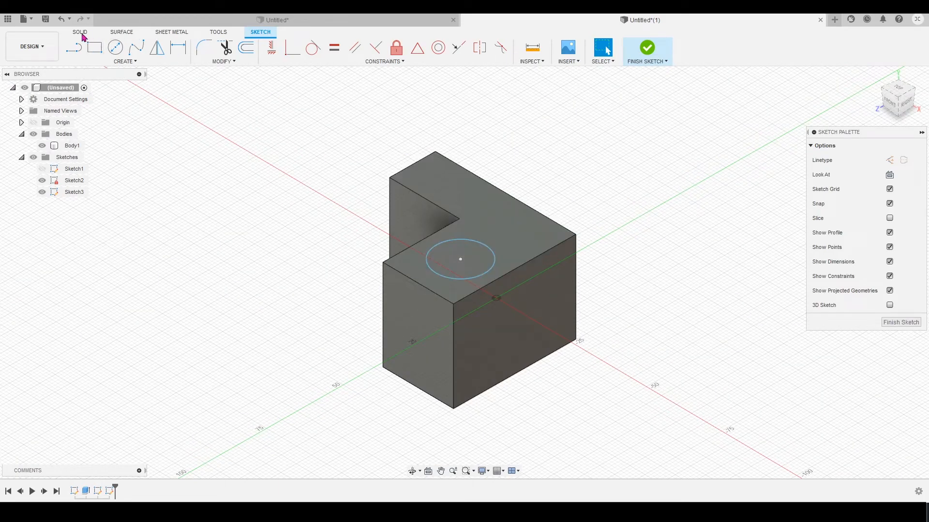
Step: Start an Extrude of the circle profile on the L-shaped body's top face with the operation set to Cut
click(81, 32)
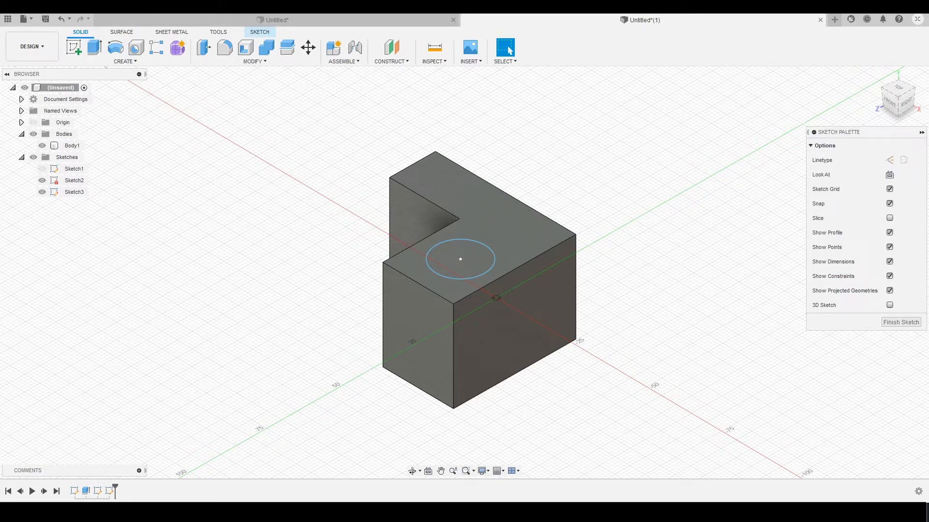
click(97, 50)
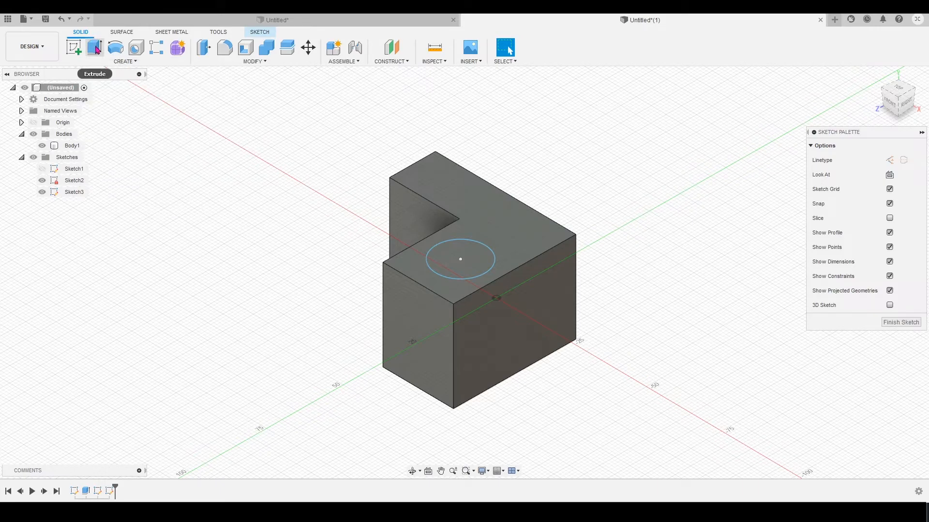
click(95, 49)
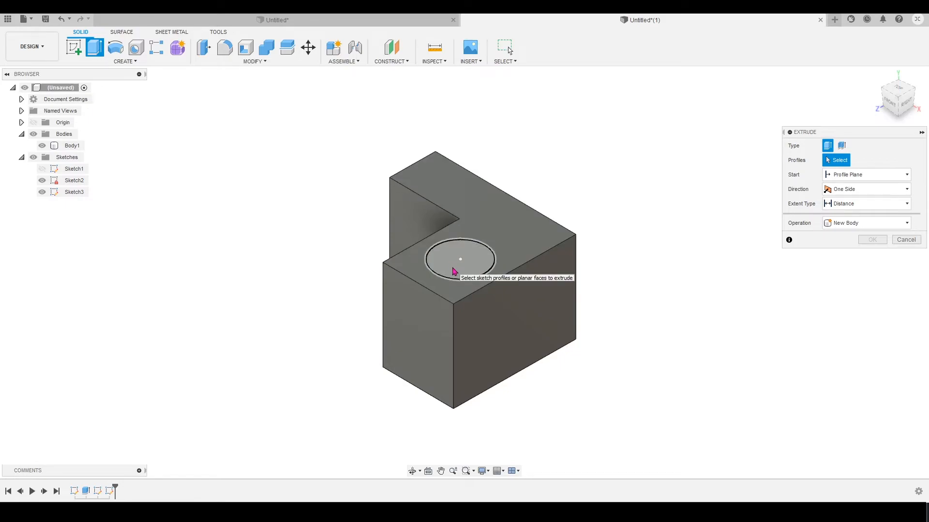
click(454, 270)
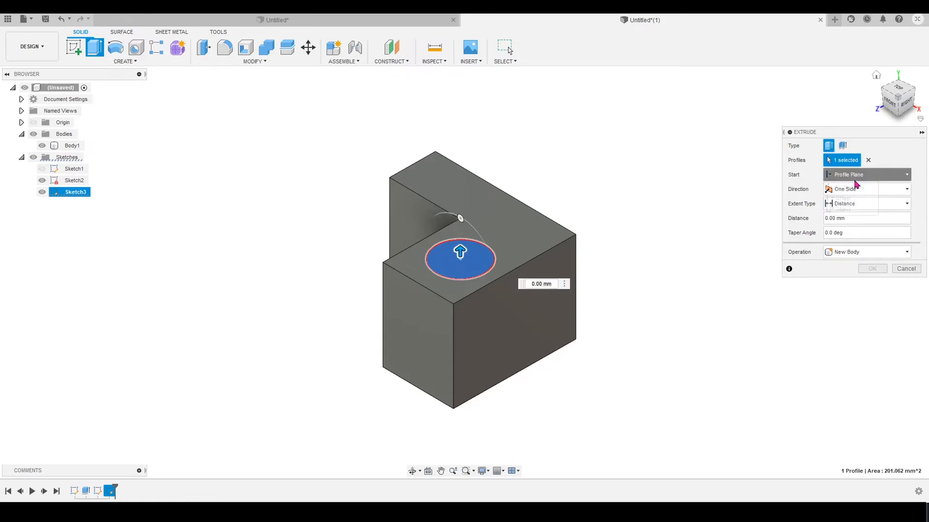
click(856, 208)
click(862, 211)
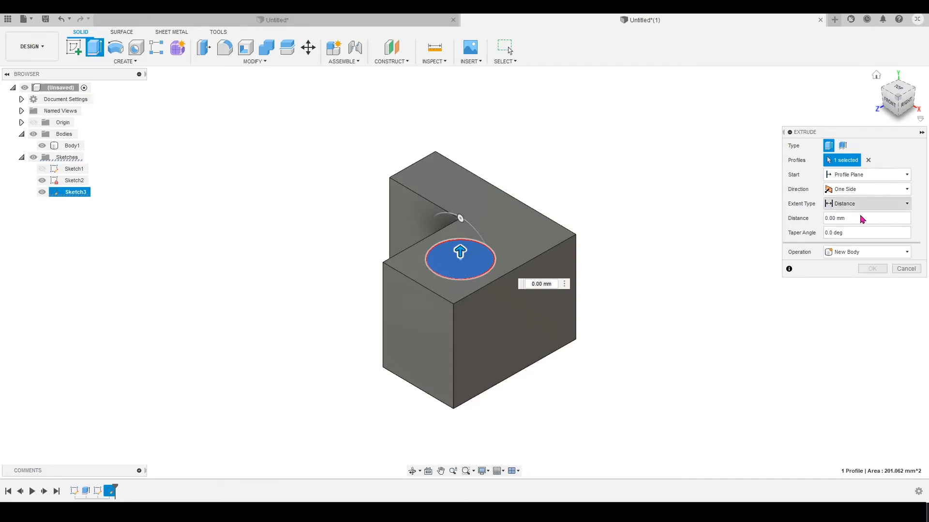
click(853, 254)
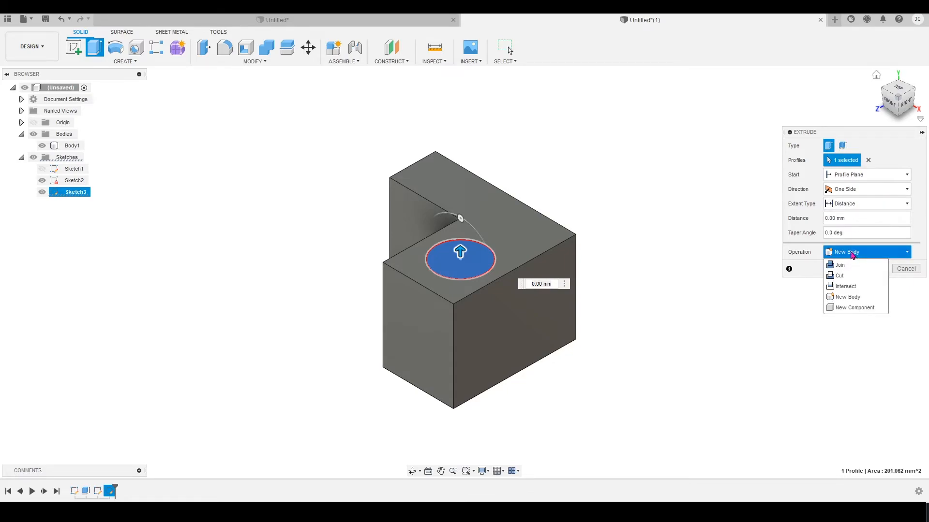
click(852, 254)
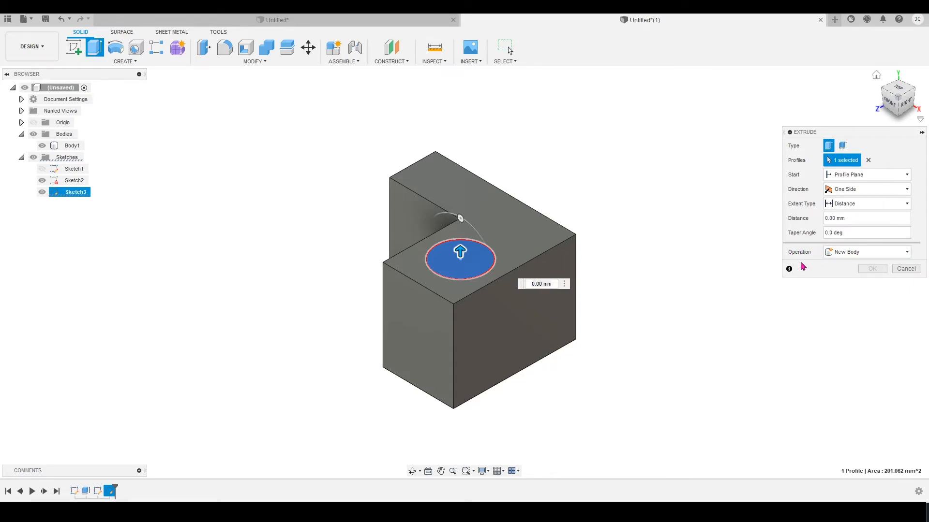
click(843, 253)
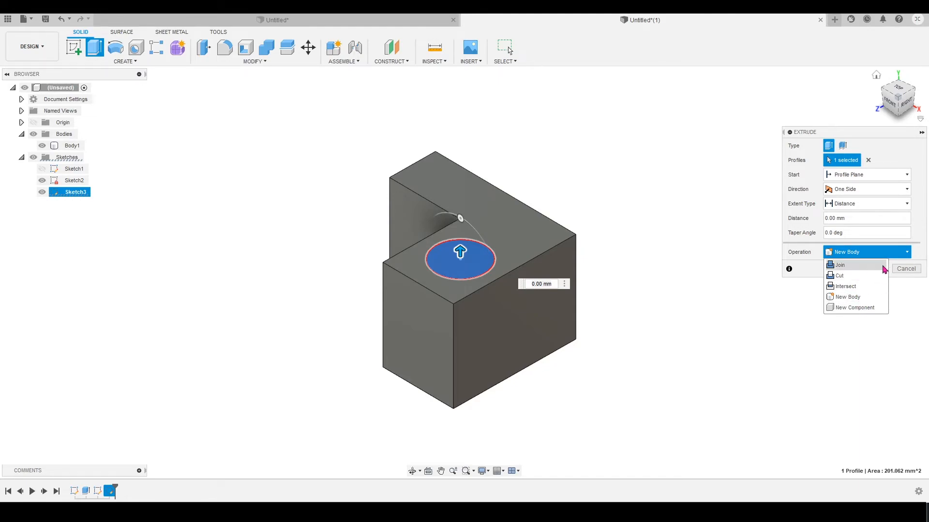
click(844, 279)
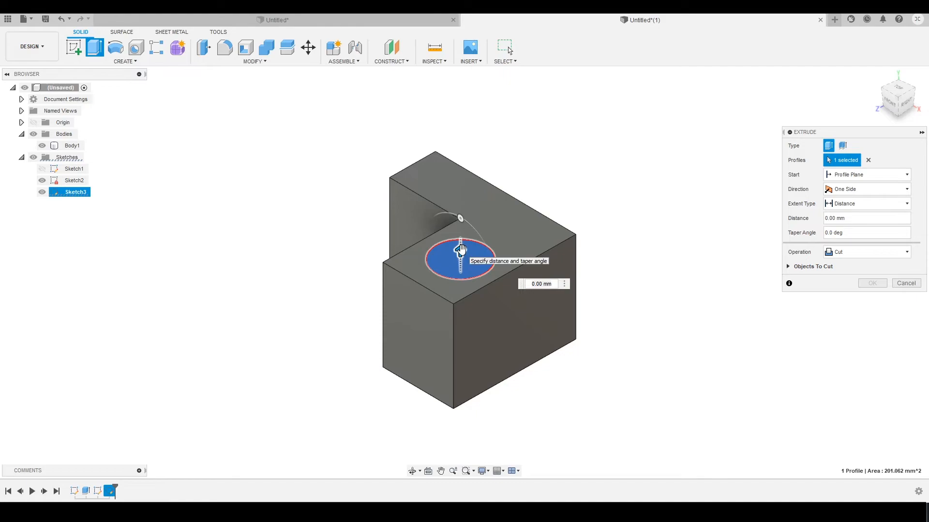
Step: Set the cut distance to -41 mm so the circle passes fully through the body, and complete the extrusion
drag(460, 250, 459, 410)
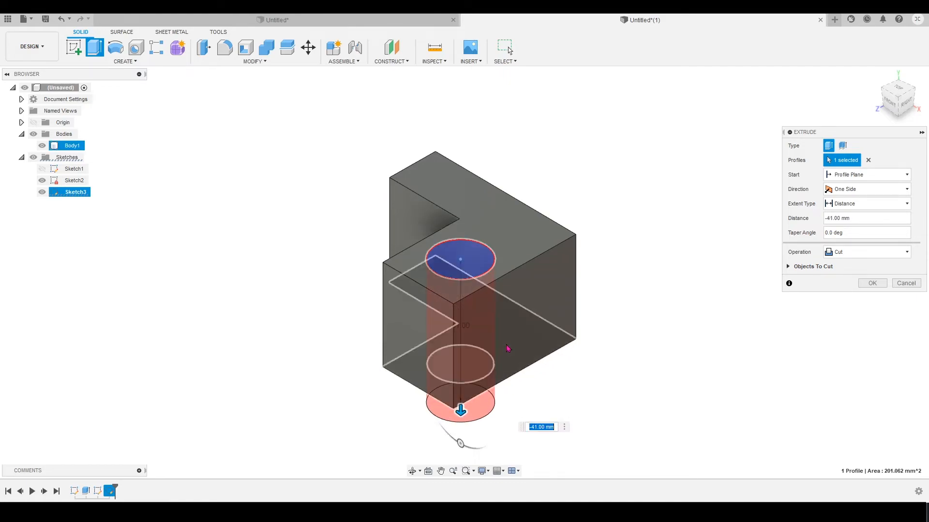
shift+middle_drag(498, 361, 462, 348)
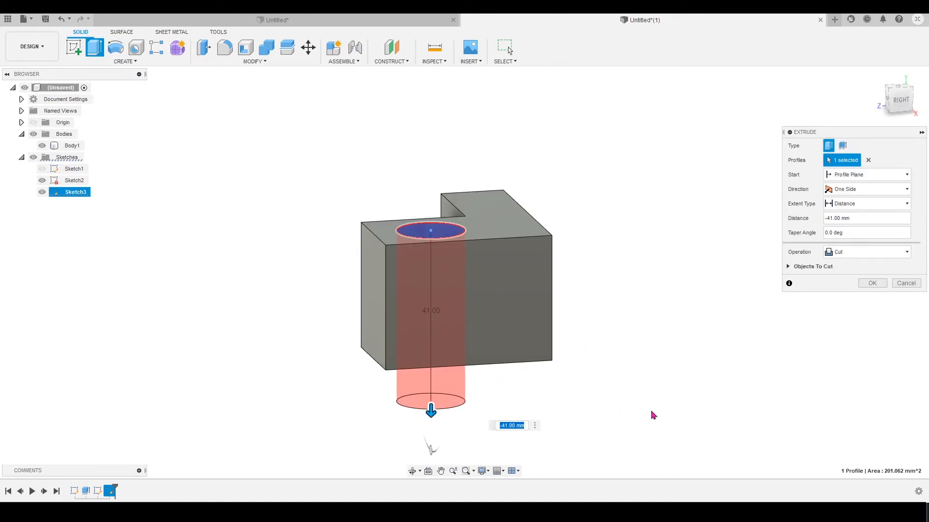
shift+middle_drag(421, 263, 539, 270)
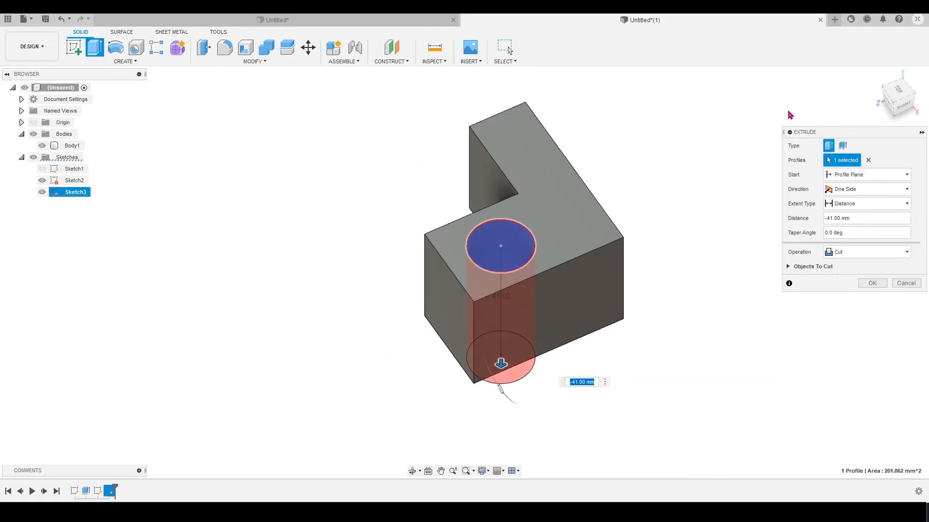
click(872, 283)
mouse_move(611, 209)
shift+middle_down()
mouse_move(605, 232)
mouse_move(618, 201)
mouse_move(622, 66)
mouse_move(605, 240)
mouse_move(614, 209)
mouse_move(639, 194)
mouse_move(605, 211)
shift+middle_up()
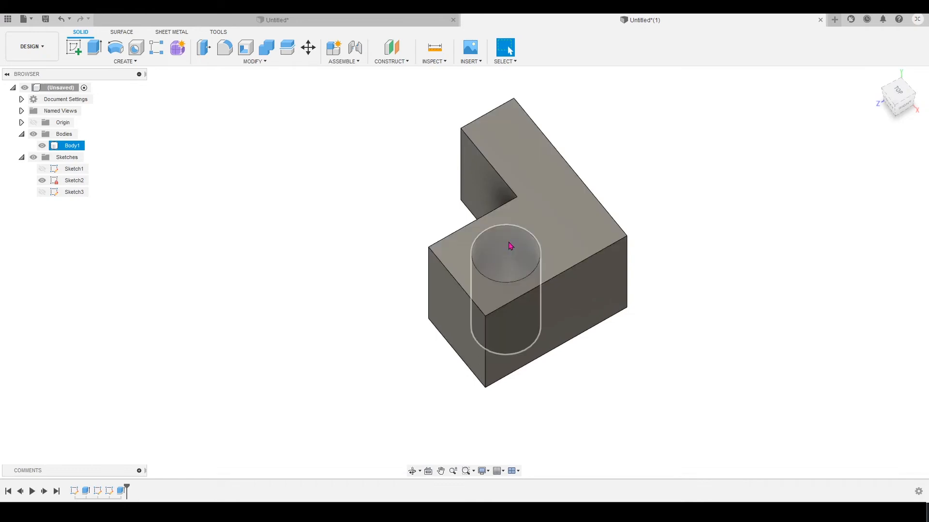
shift+middle_drag(507, 246, 509, 250)
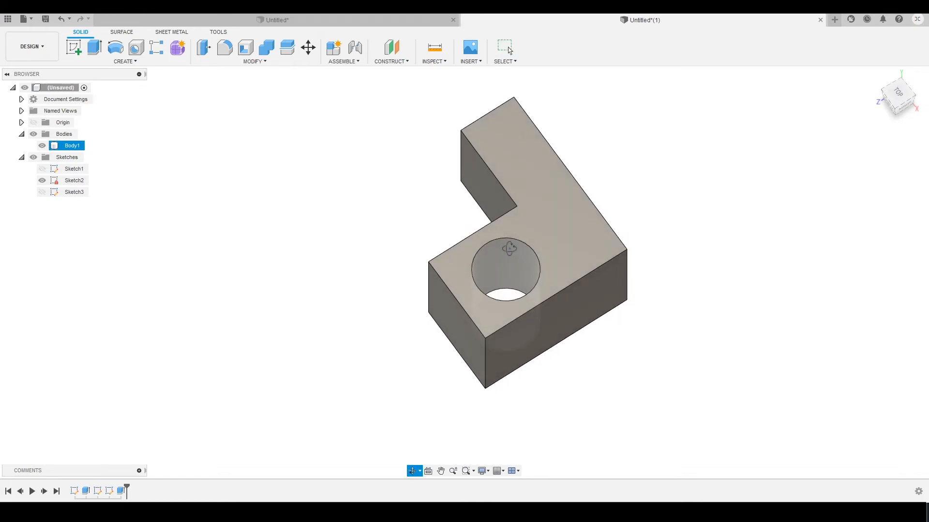
Step: Edit the circle's cut extrusion, pulling its distance upward to 32 mm above the L-shaped body's top face
right_click(122, 491)
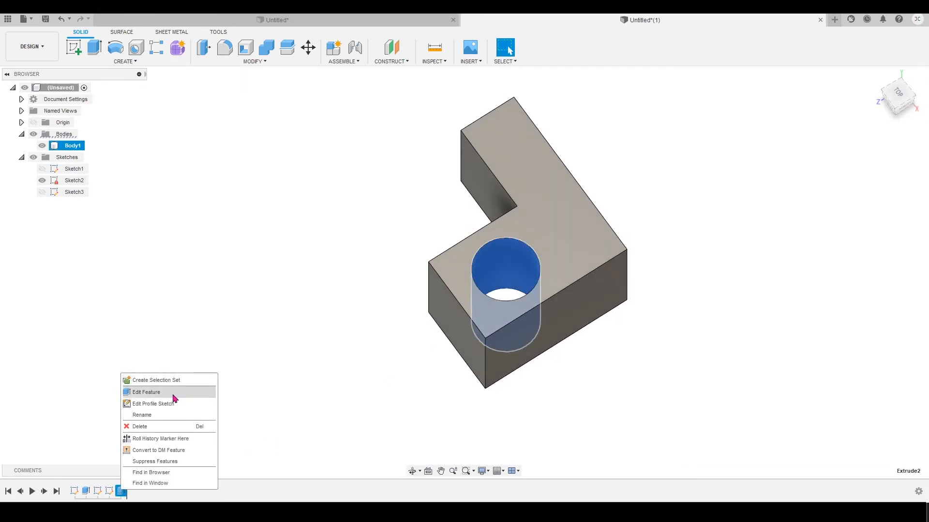
click(174, 395)
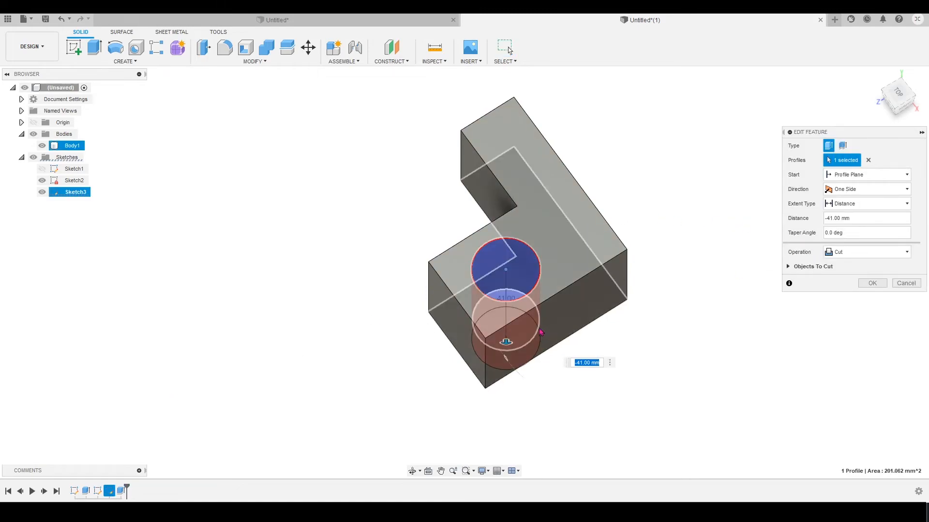
drag(505, 342, 505, 212)
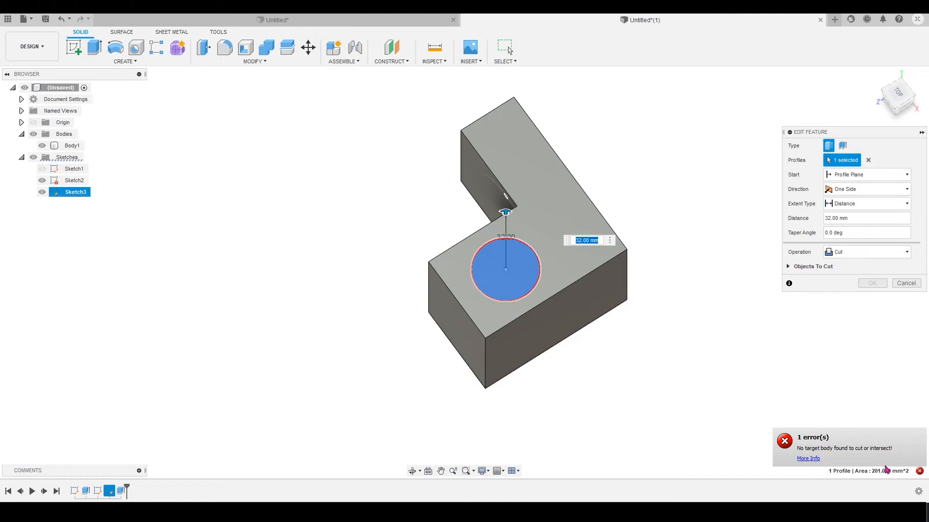
shift+middle_drag(507, 263, 519, 99)
middle_drag(510, 144, 484, 217)
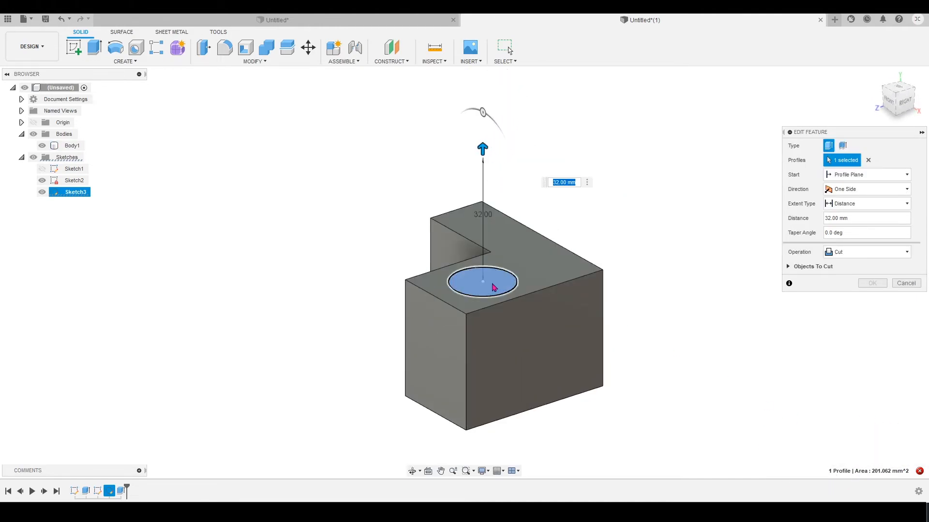
Step: Change the extrusion's operation to Join, set its distance to 19 mm, and complete the edit
click(850, 257)
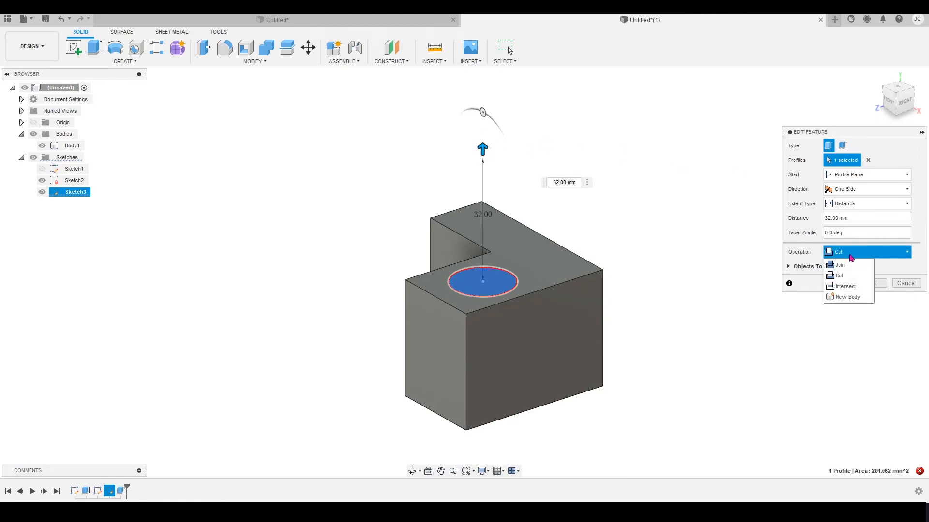
click(849, 264)
click(849, 256)
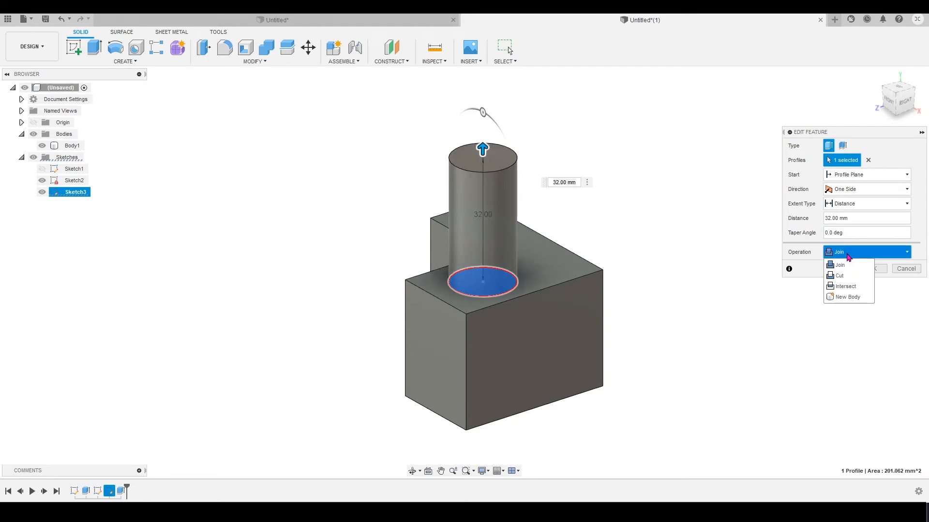
click(848, 257)
drag(476, 146, 487, 256)
shift+middle_drag(488, 257, 561, 246)
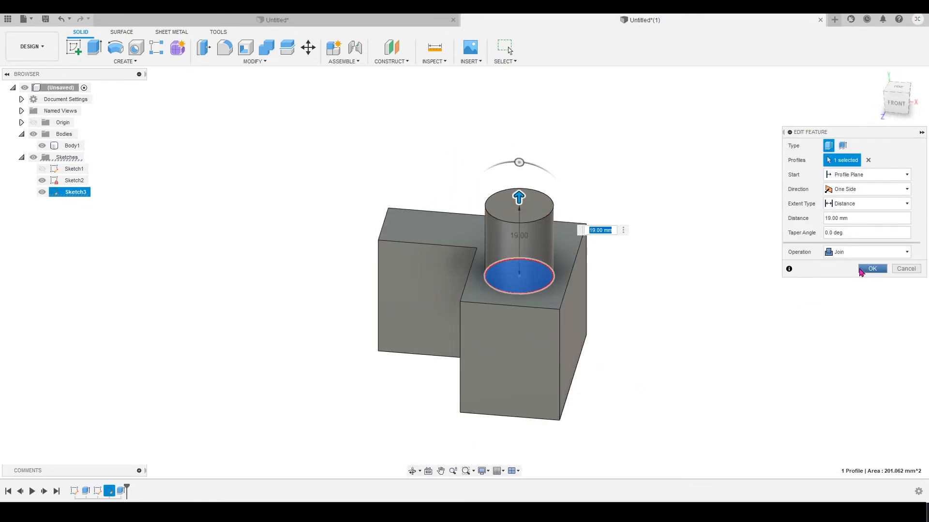
click(861, 269)
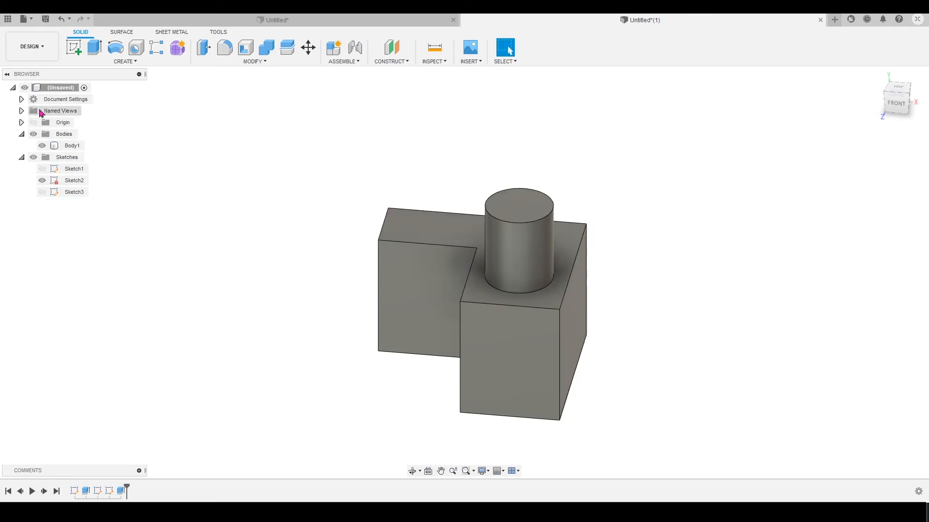
Step: Highlight Body1 and examine from several angles which geometry belongs to it
click(71, 146)
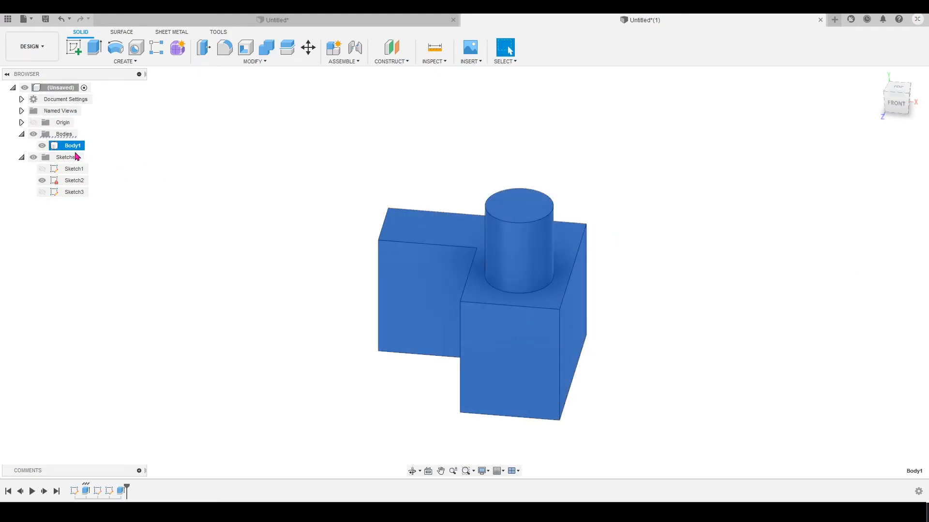
shift+middle_drag(332, 236, 247, 361)
click(249, 370)
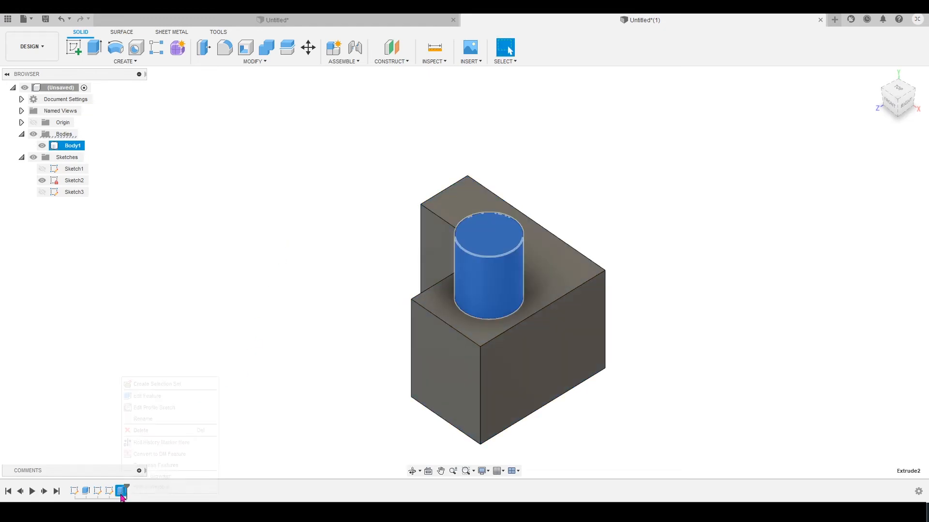
Step: Edit the cylinder's extrusion again and change its operation to New Body
right_click(121, 492)
click(180, 399)
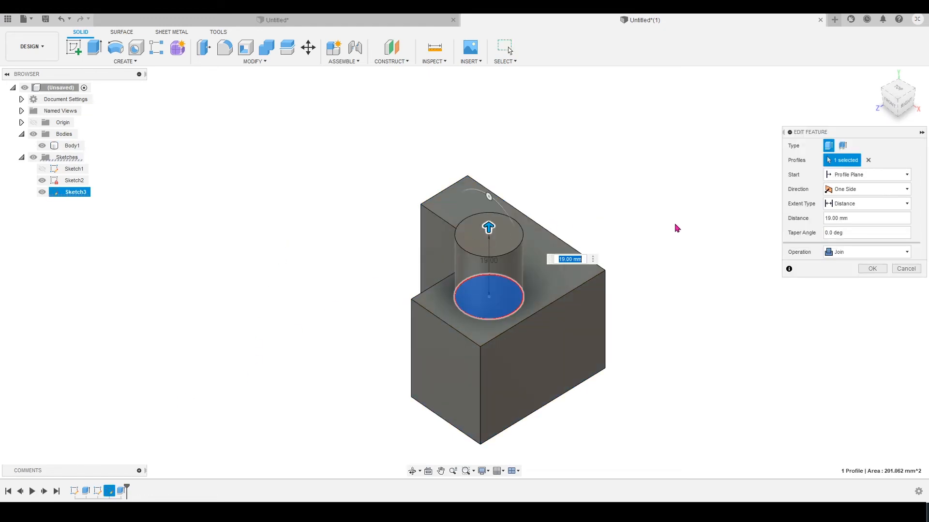
click(863, 253)
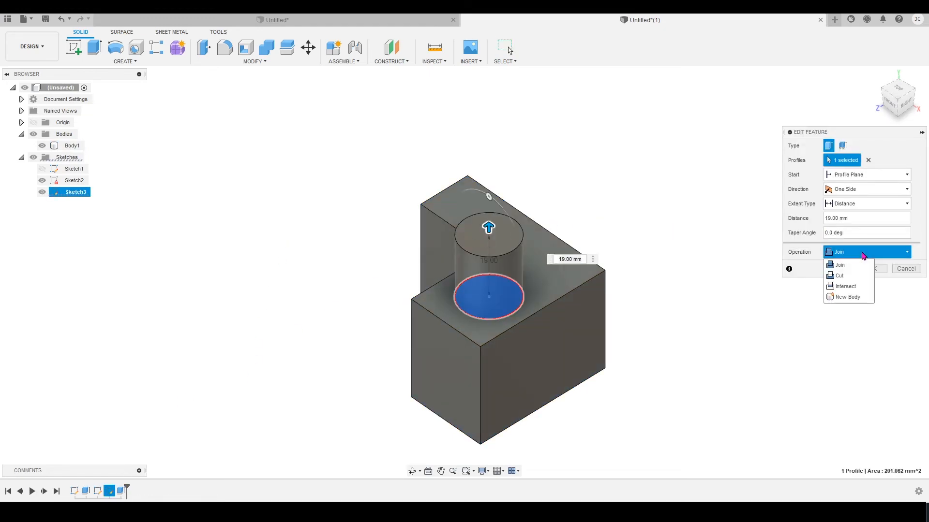
click(847, 298)
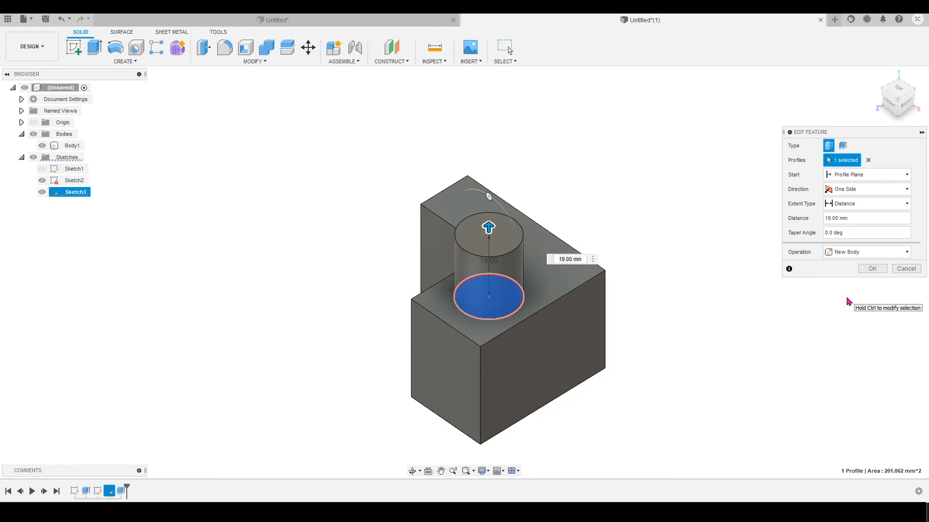
click(871, 270)
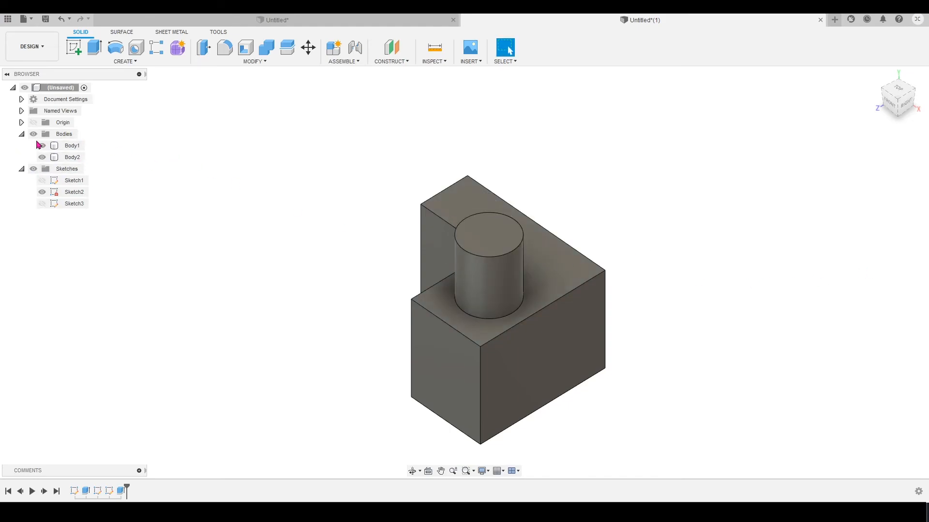
Step: Highlight Body1 and Body2 alternately and orbit around them to compare the L-shaped block with the separate cylinder
click(73, 147)
click(116, 169)
click(74, 159)
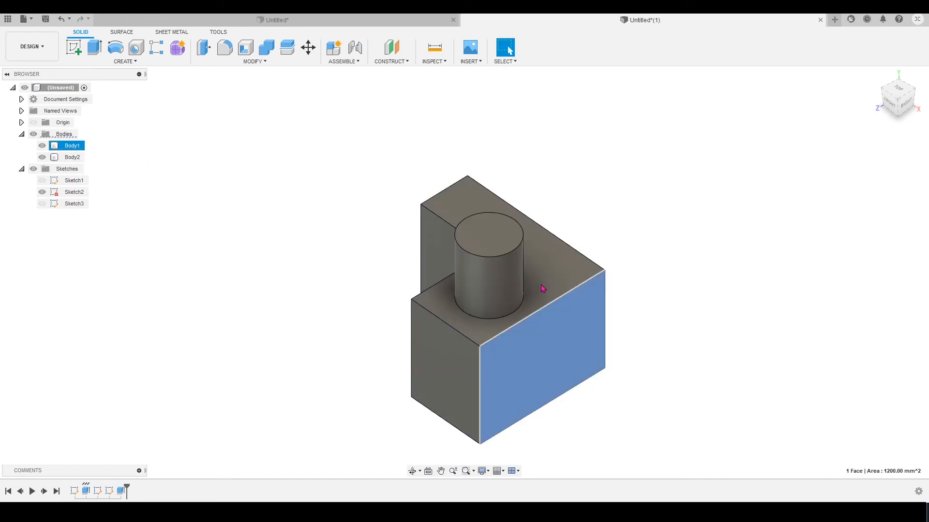
click(74, 145)
shift+middle_drag(292, 255, 365, 282)
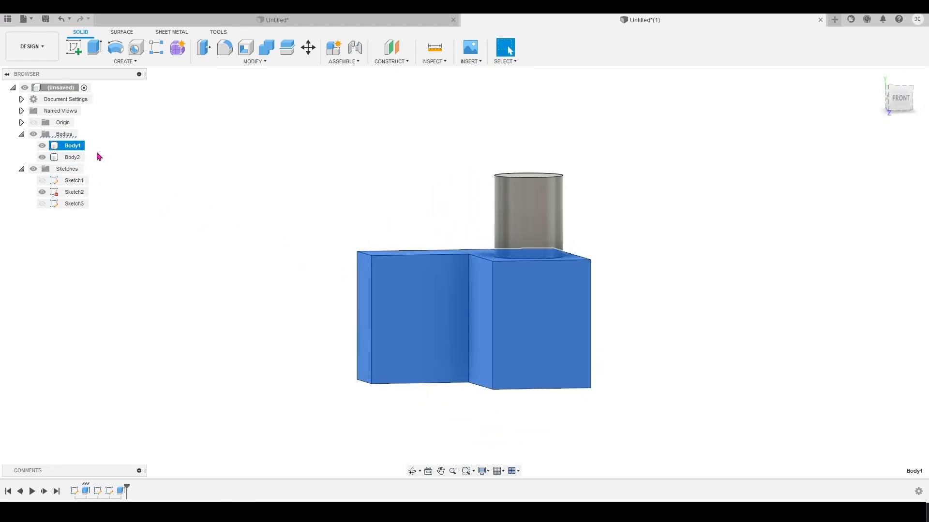
click(73, 156)
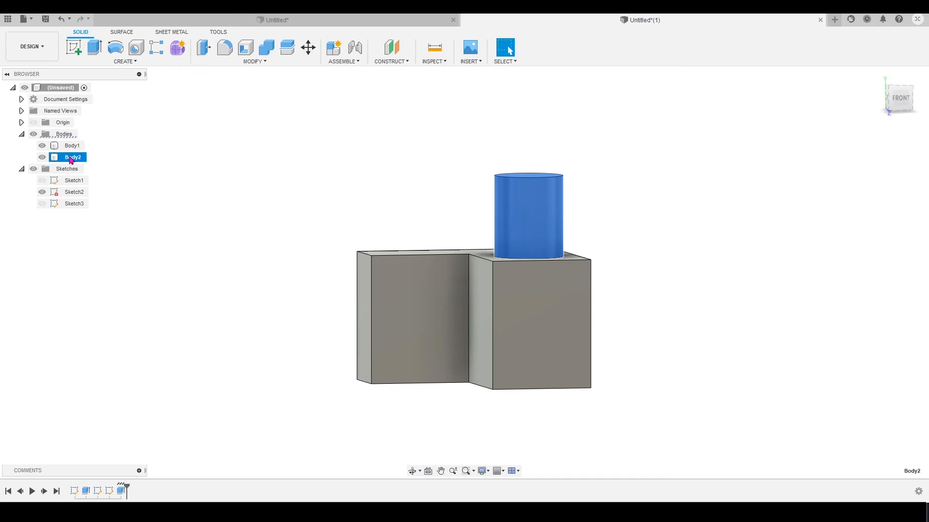
click(73, 146)
click(582, 240)
shift+middle_drag(583, 240, 528, 281)
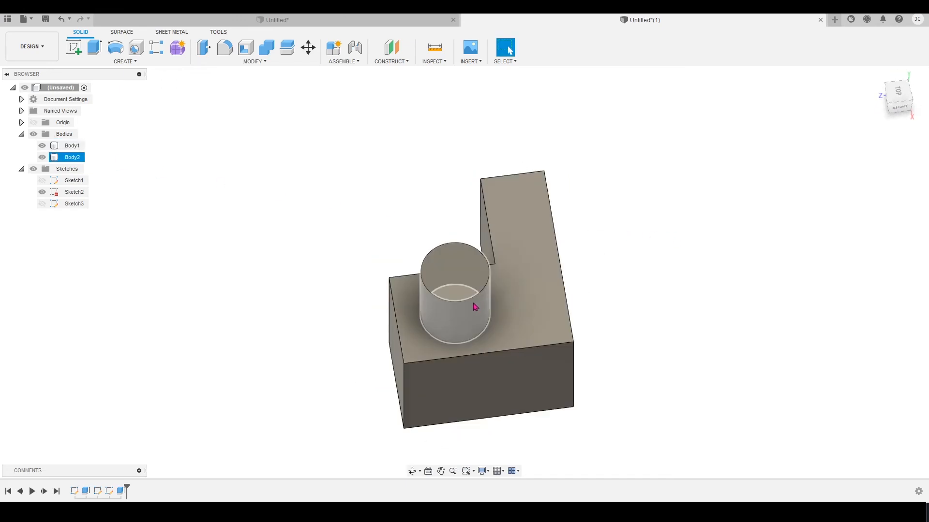
click(529, 315)
click(631, 318)
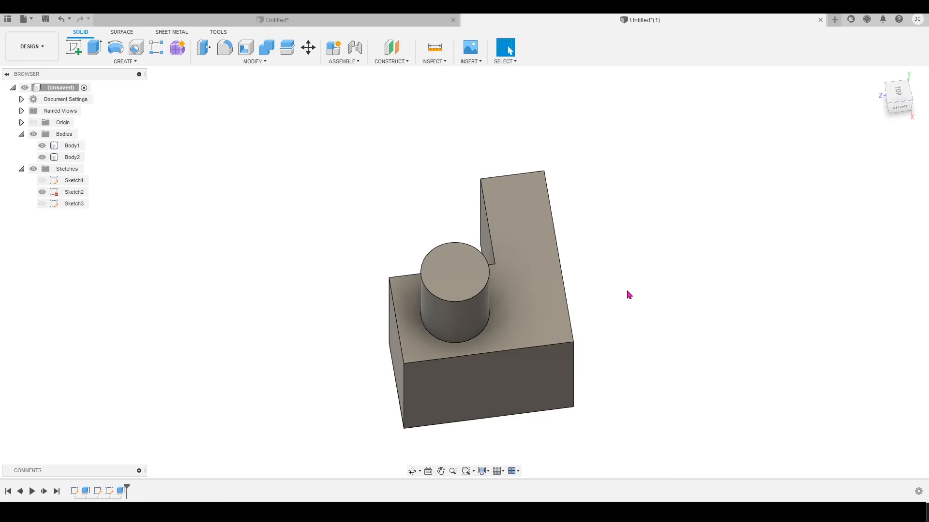
shift+middle_drag(597, 315, 640, 284)
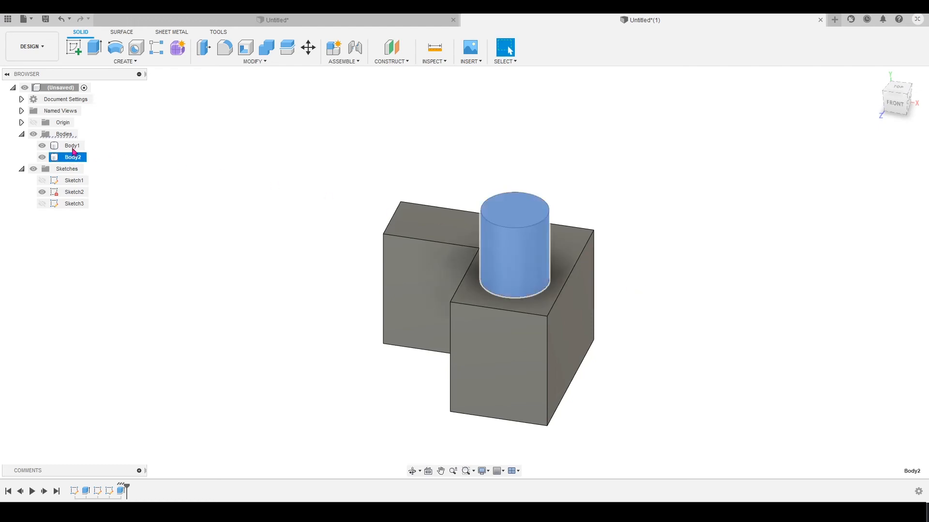
click(72, 145)
shift+middle_drag(301, 232, 328, 211)
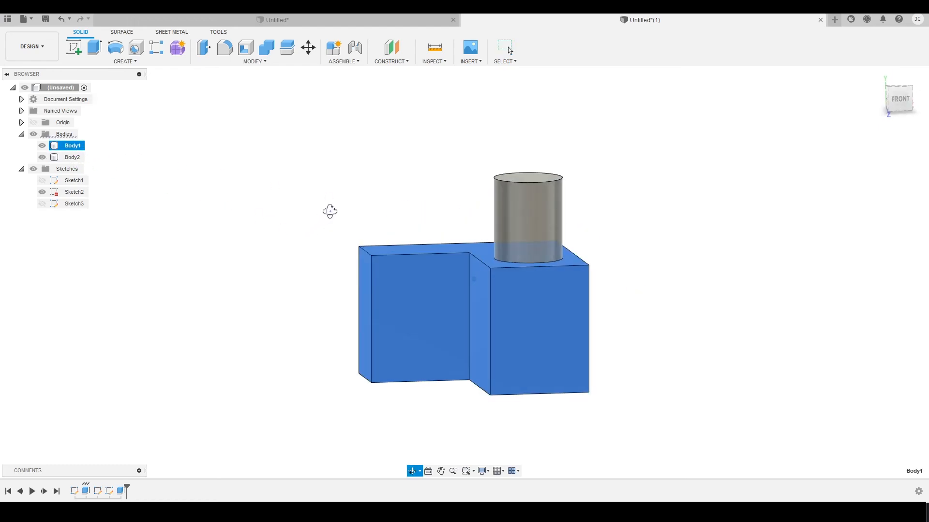
Step: Examine the commands available for Body2 and Body1 individually, including Save As STL, without applying any, and clear the selection
click(74, 159)
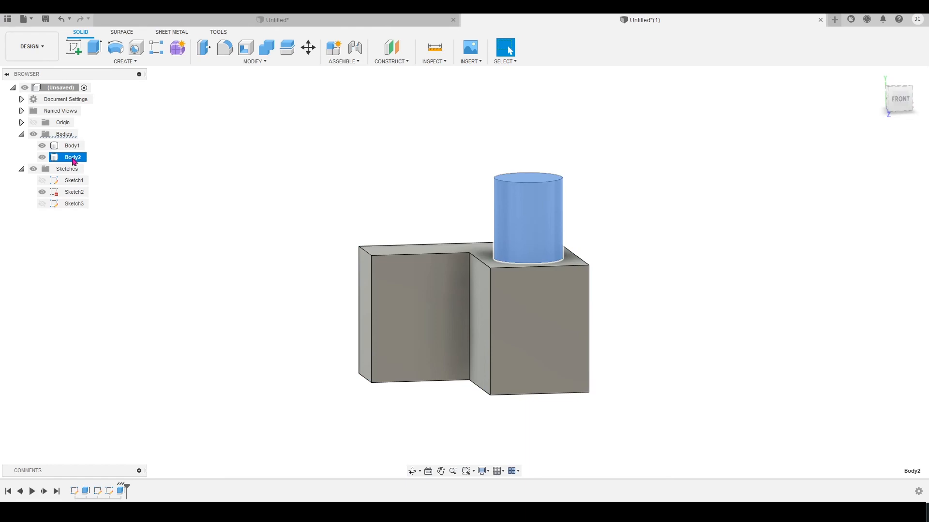
right_click(74, 159)
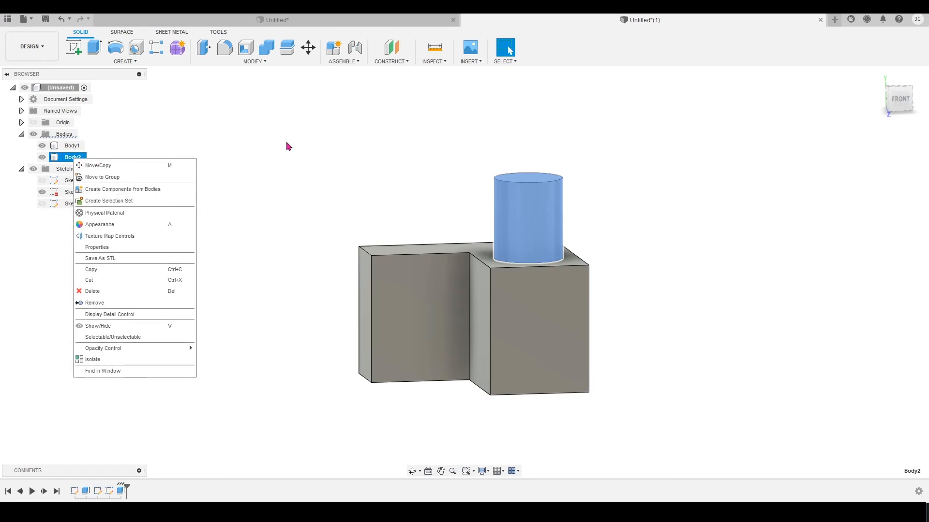
key(Escape)
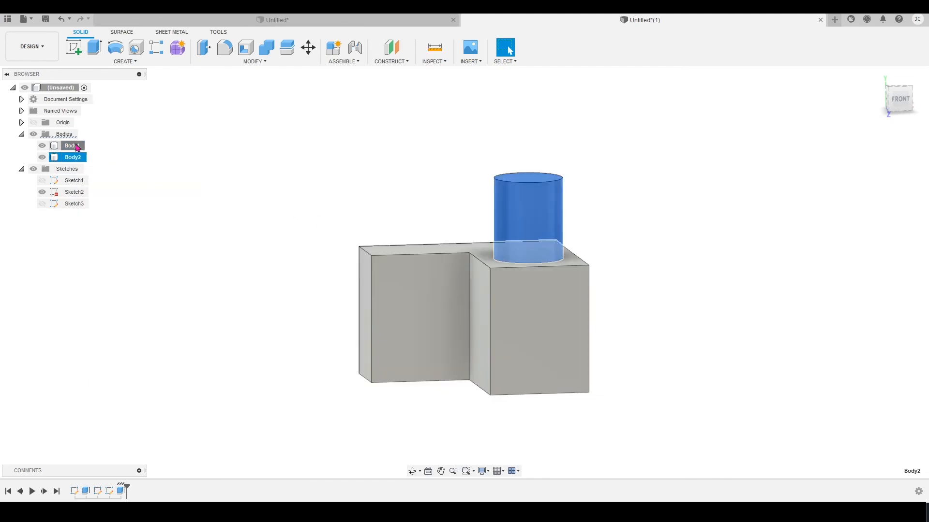
click(73, 145)
right_click(73, 146)
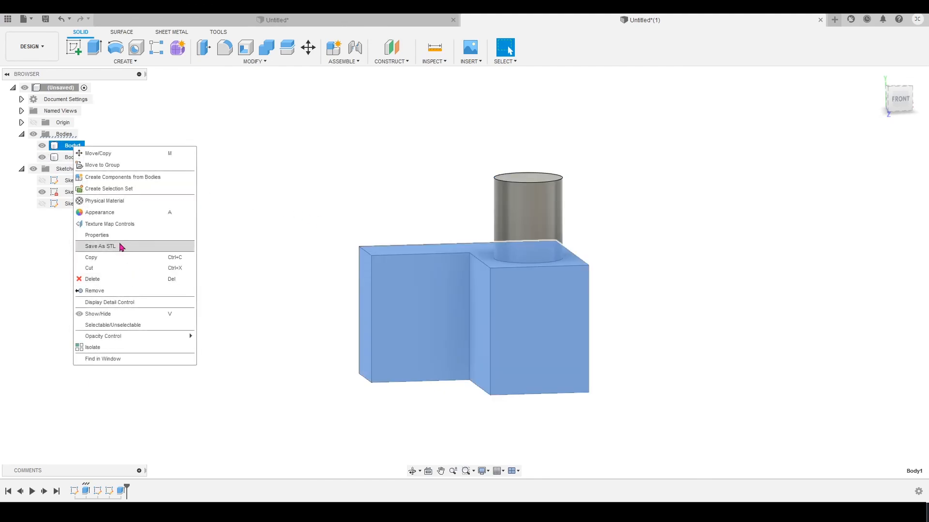
key(Escape)
click(74, 161)
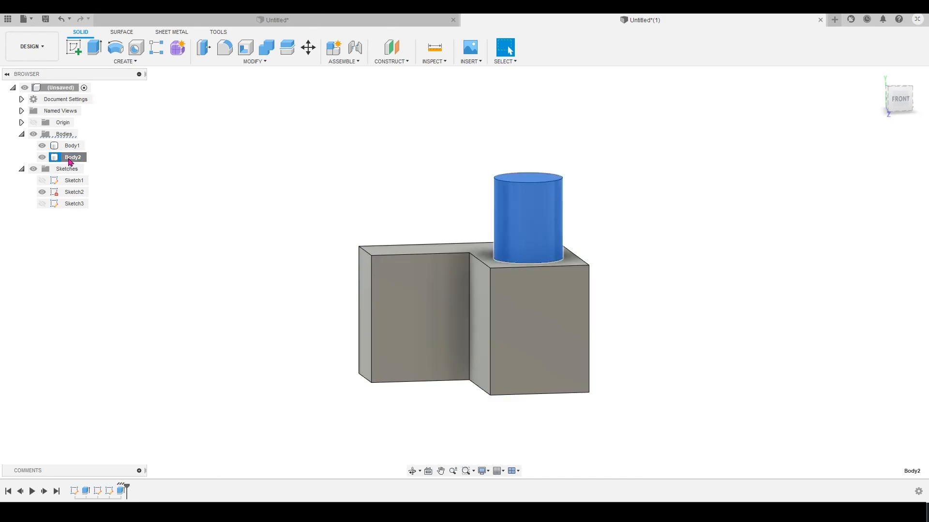
right_click(70, 162)
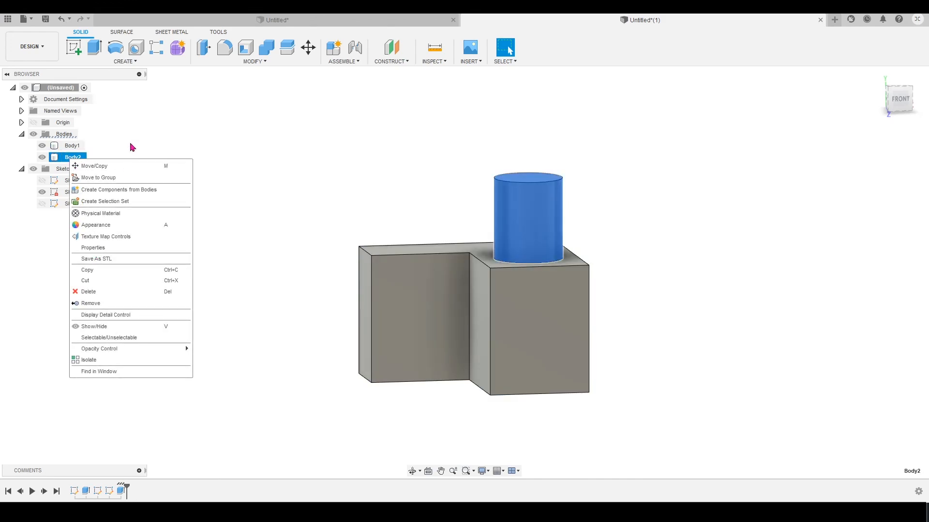
key(Escape)
click(73, 145)
right_click(75, 147)
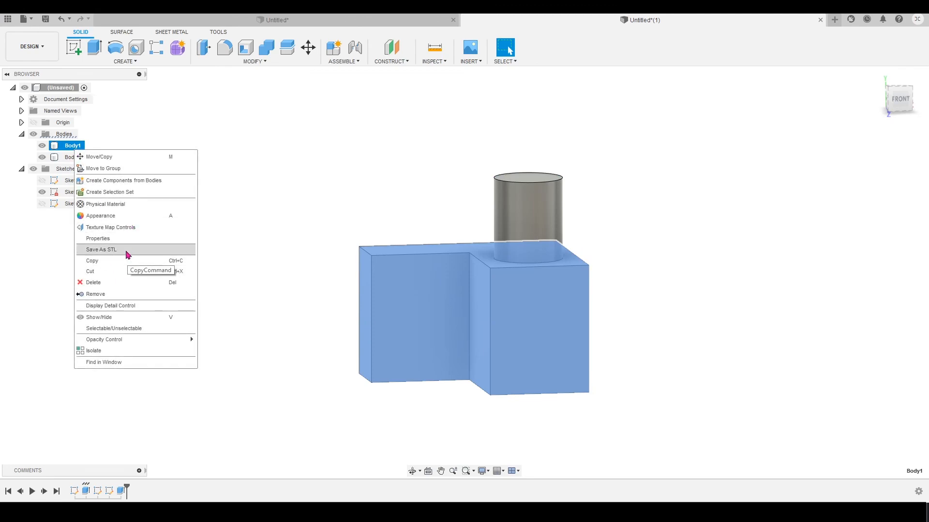
click(597, 199)
click(682, 247)
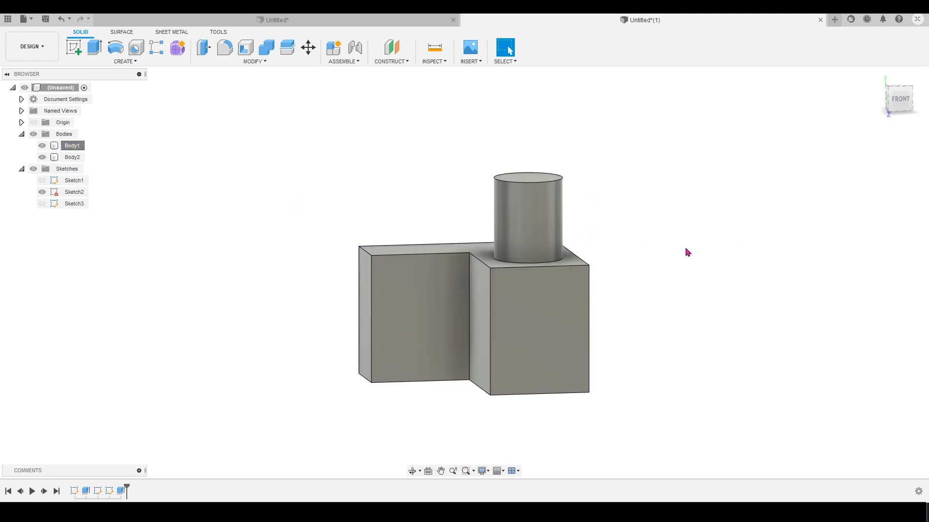
shift+middle_drag(587, 236, 562, 277)
scroll(563, 277, up, 2)
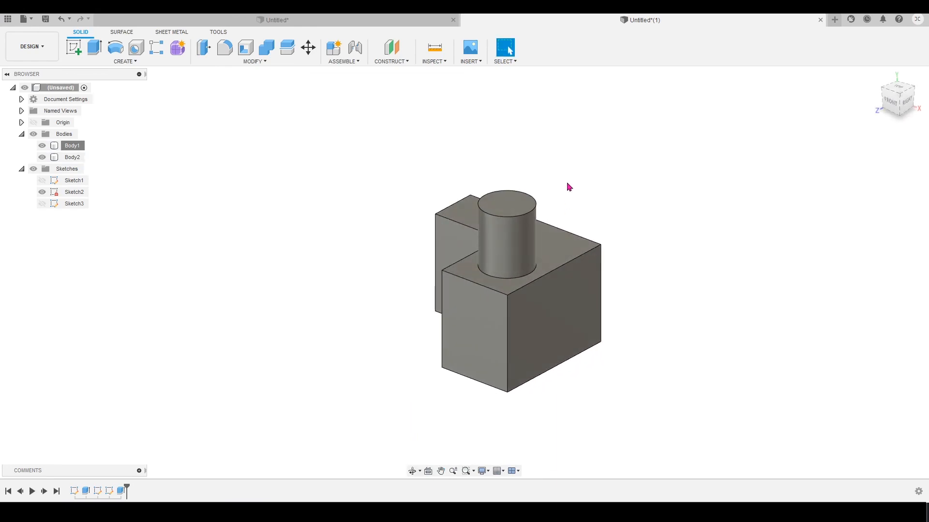